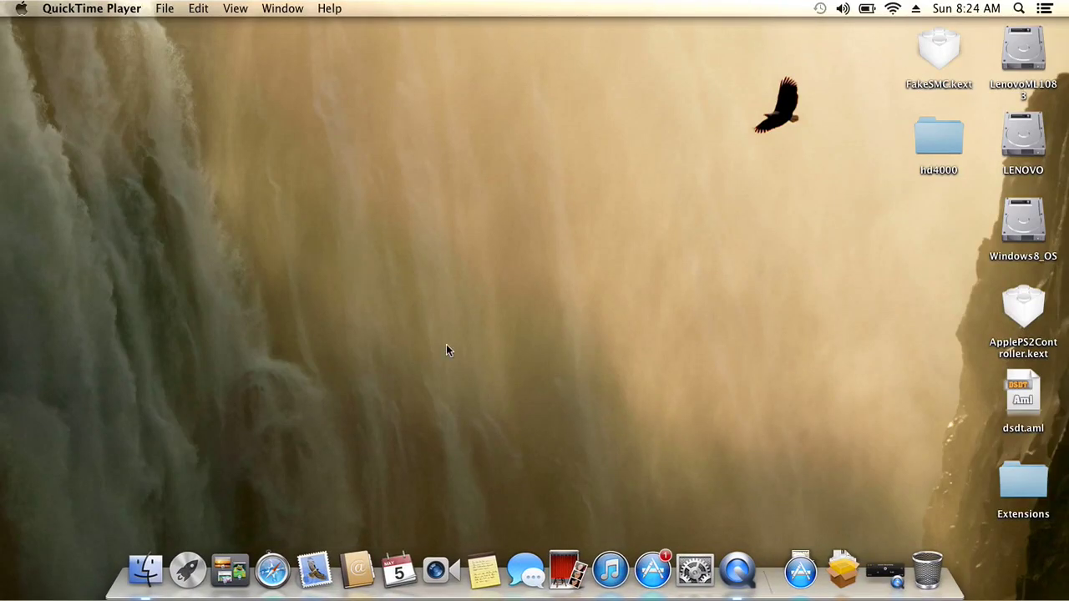
- Open About This Mac from the Apple menu to show OS X 10.8.3 and the hardware summary
{"action": "left_click", "coordinate": [21, 8]}
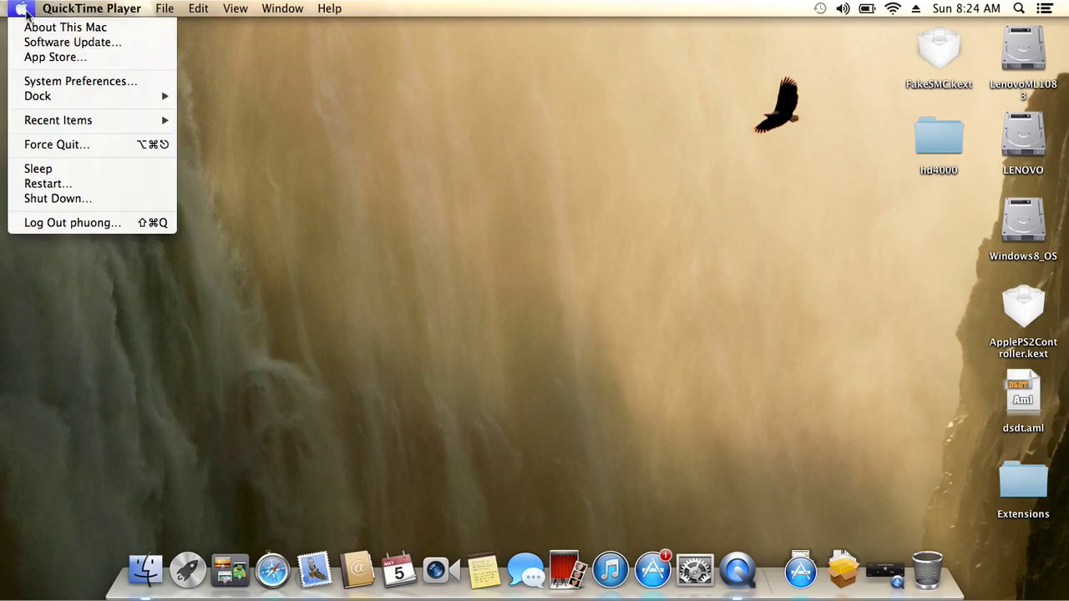
{"action": "left_click", "coordinate": [50, 27]}
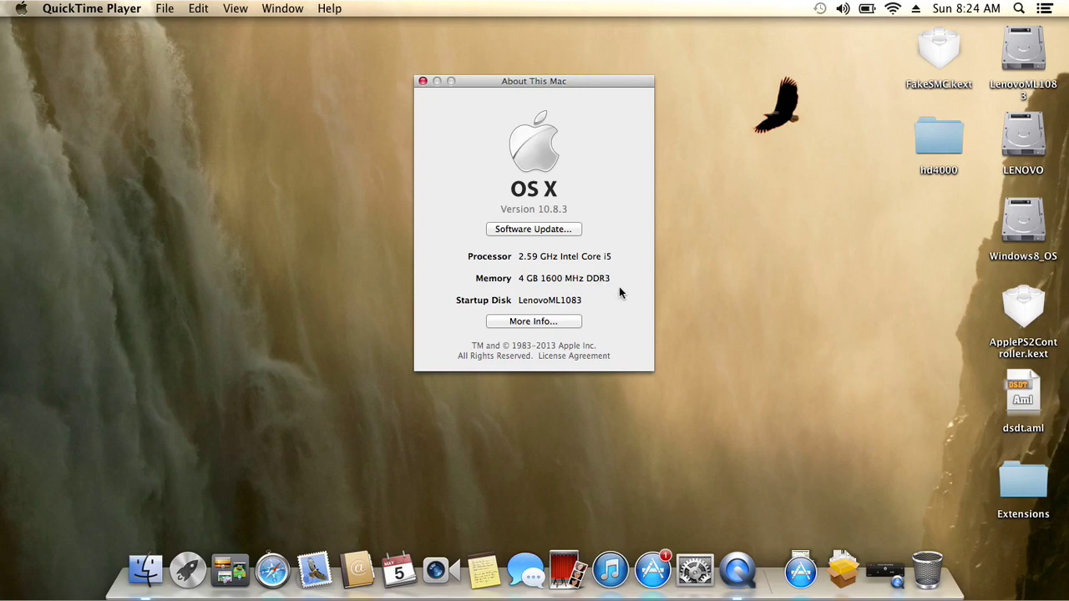
- Open the full System Report and browse the Card Reader, Bluetooth and Audio sections
{"action": "left_click", "coordinate": [526, 322]}
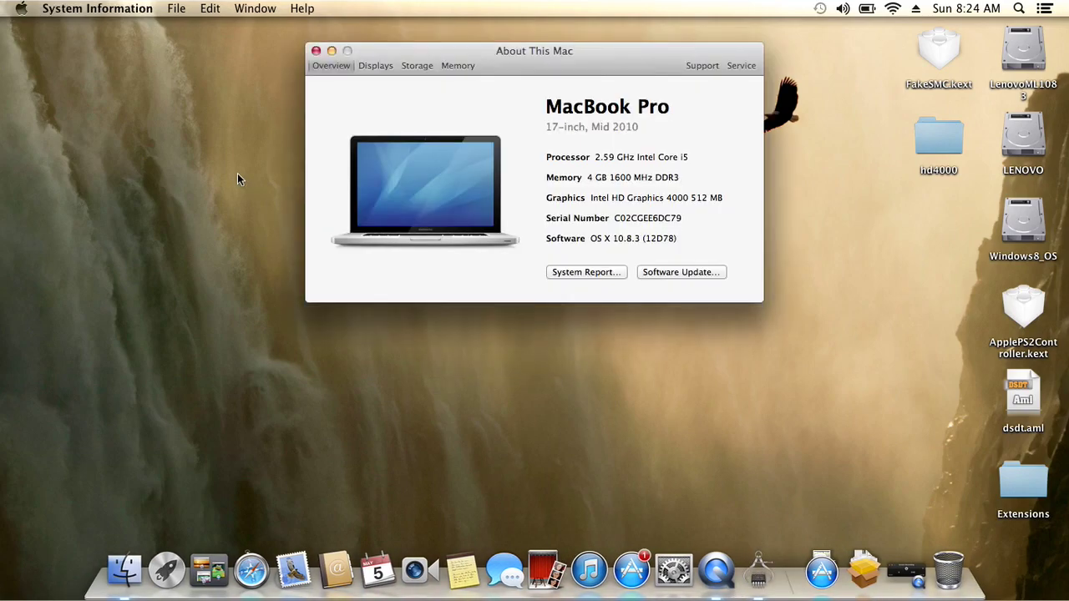
{"action": "left_click", "coordinate": [587, 275]}
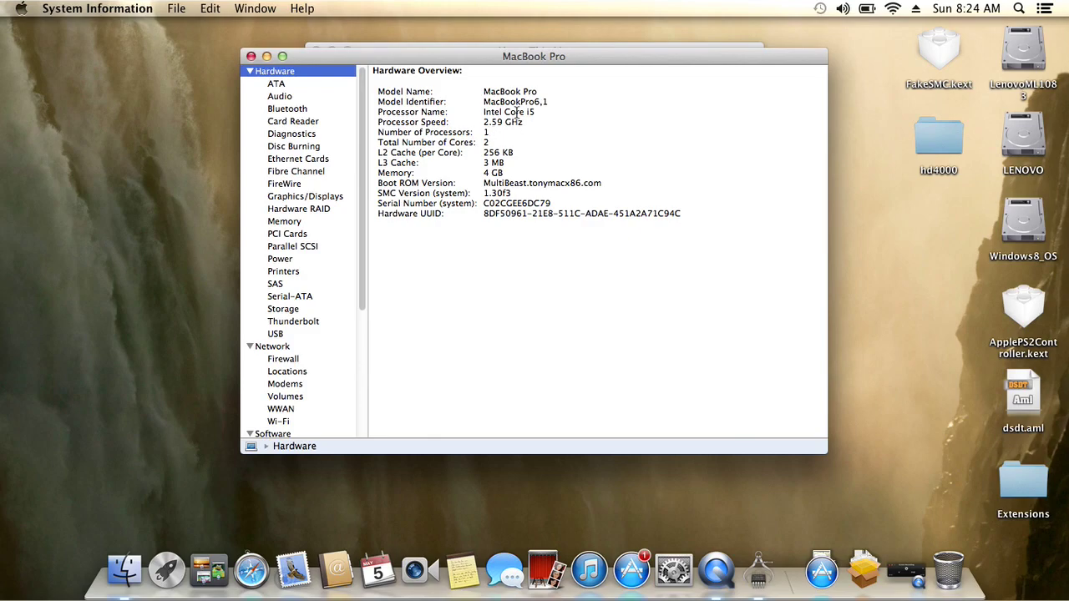
{"action": "left_click", "coordinate": [290, 124]}
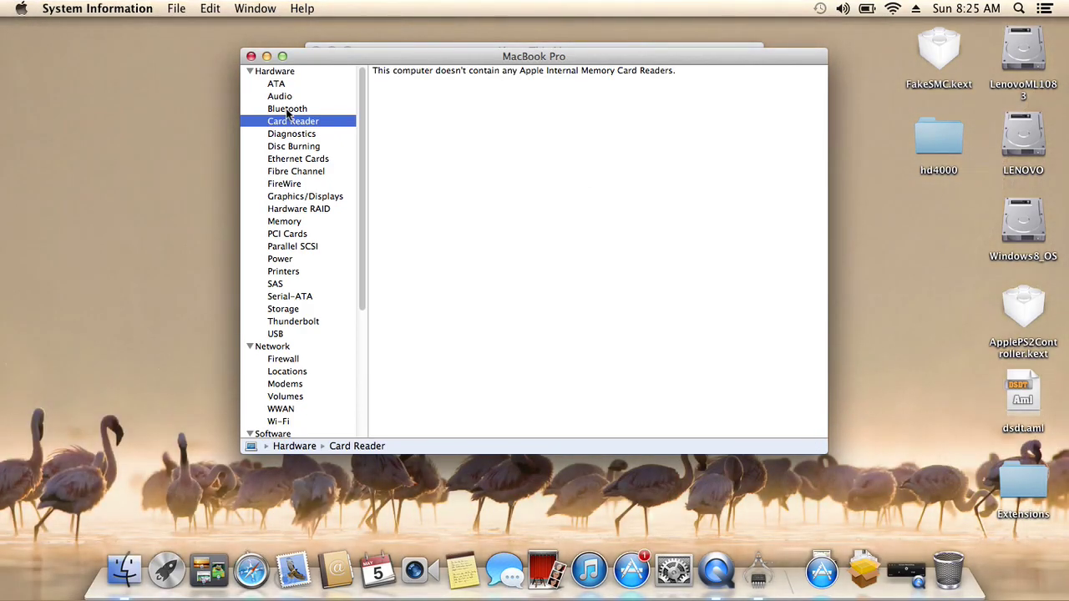
{"action": "left_click", "coordinate": [287, 109]}
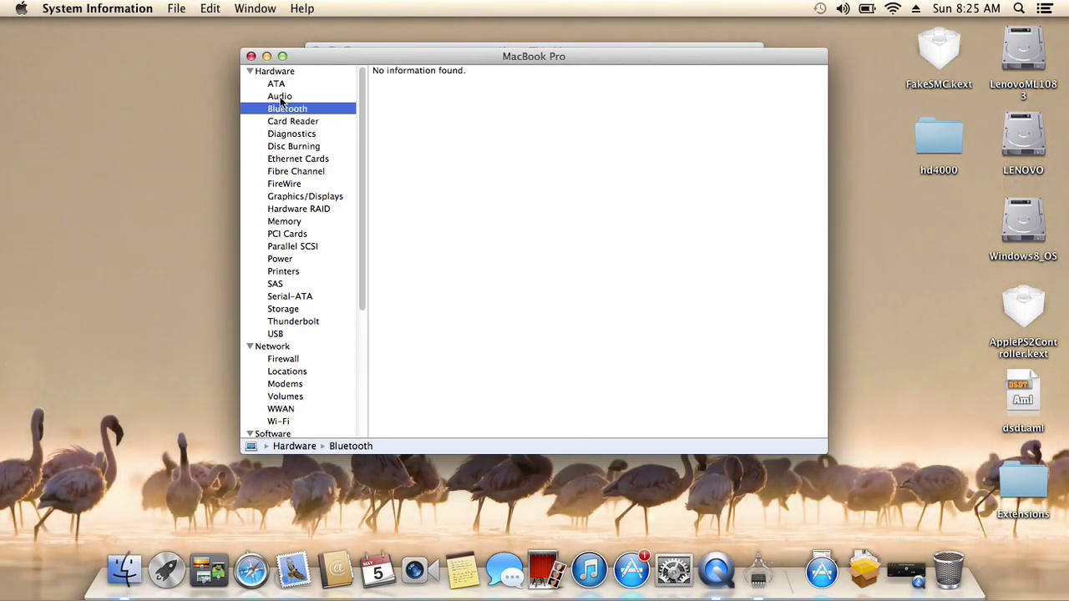
{"action": "left_click", "coordinate": [282, 97]}
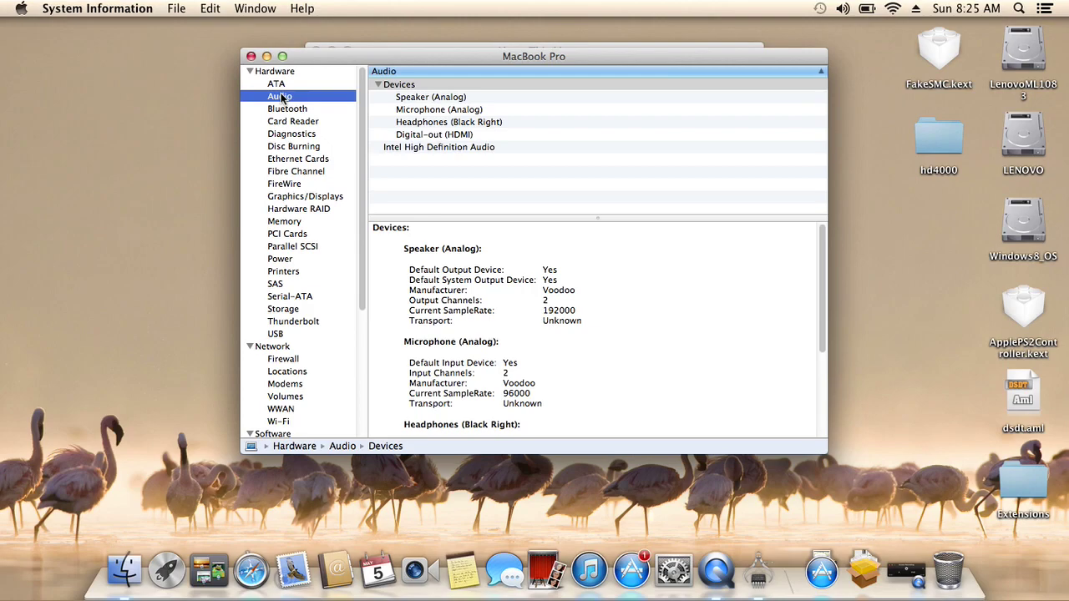
- Show the Intel HD Graphics 4000 details, then the USB tree with the Lenovo EasyCamera
{"action": "left_click", "coordinate": [304, 199]}
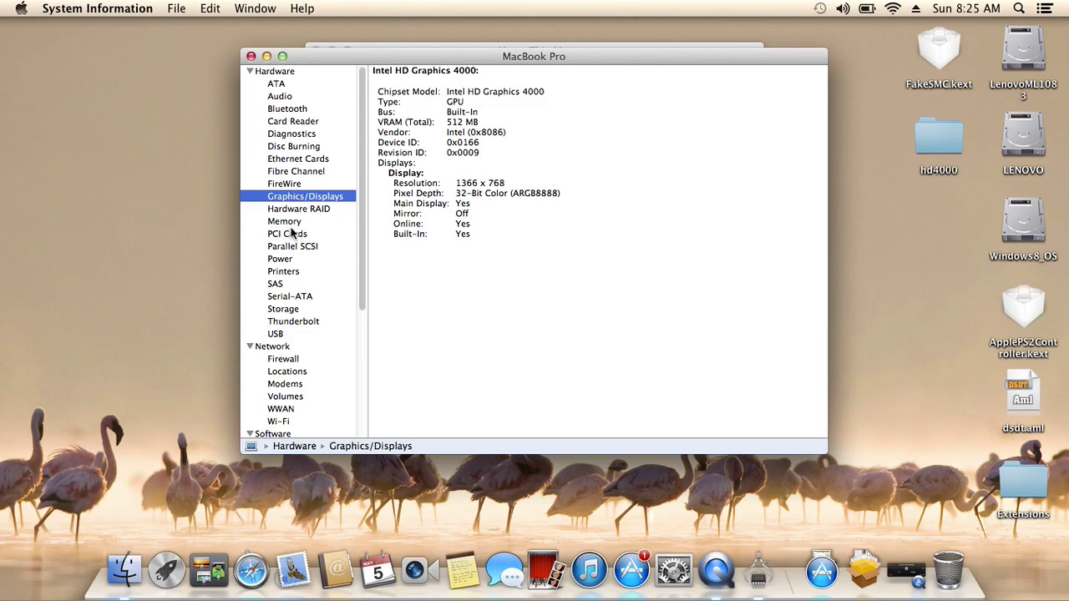
{"action": "left_click", "coordinate": [281, 336]}
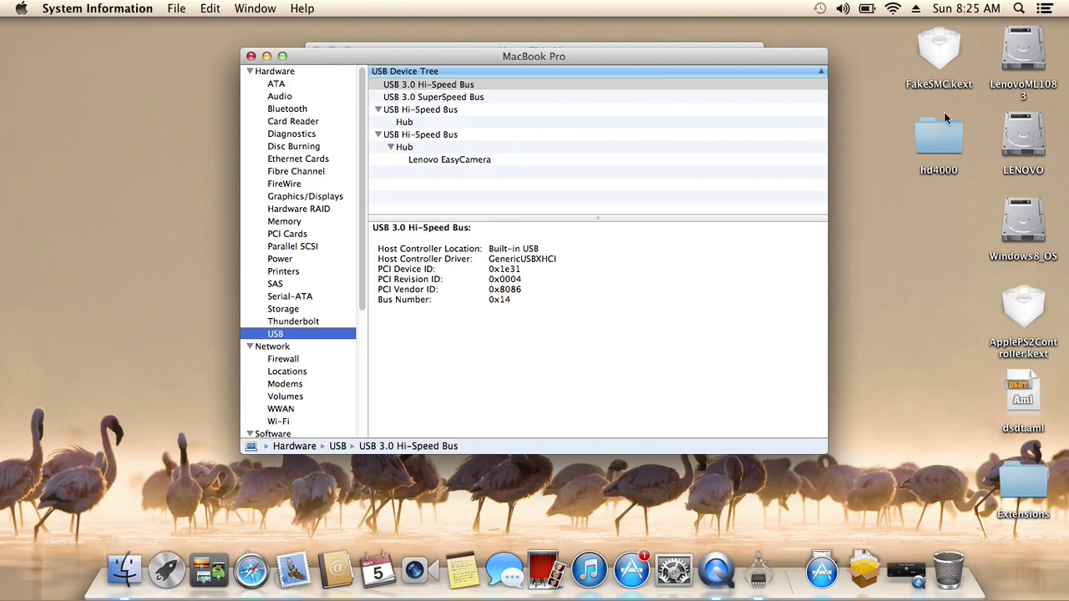
- Open org.chameleon.Boot.plist from LenovoML1083's Extra folder, highlight EHCIacquire, then close it
{"action": "left_click", "coordinate": [1029, 66]}
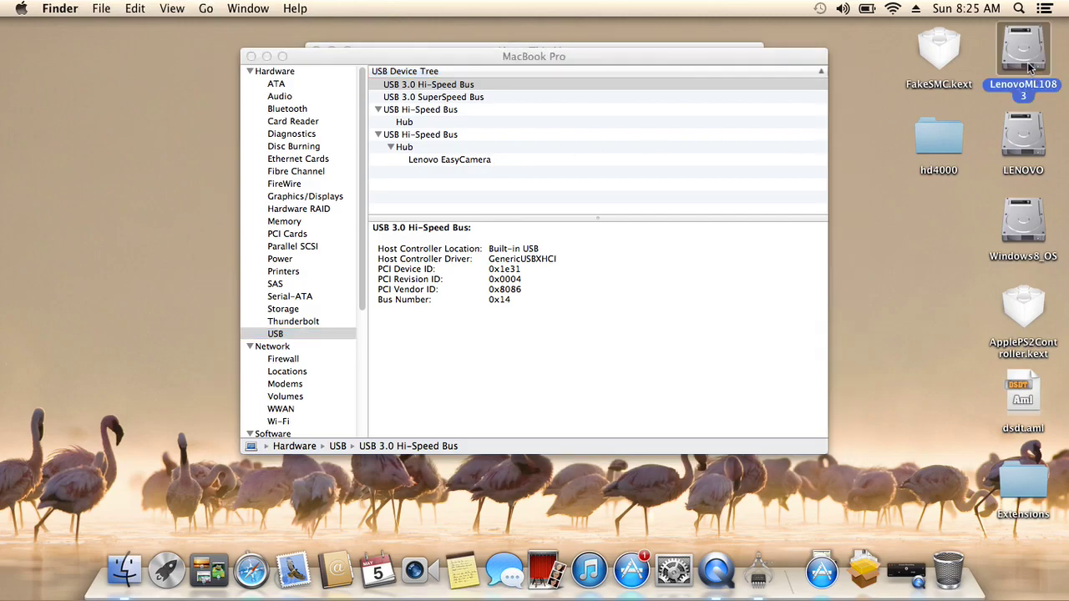
{"action": "double_click", "coordinate": [1030, 66]}
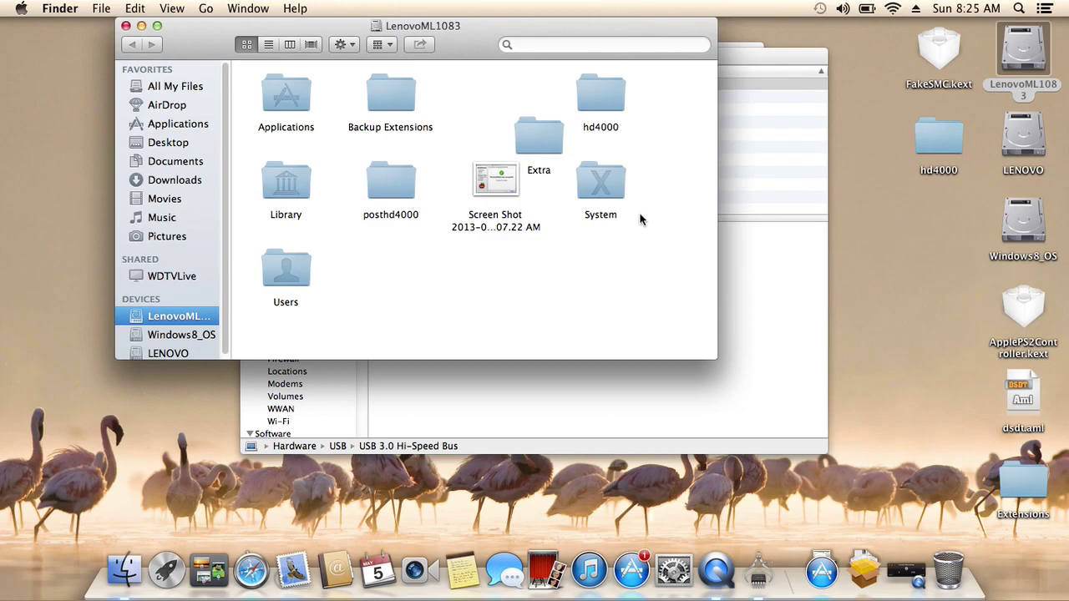
{"action": "double_click", "coordinate": [537, 149]}
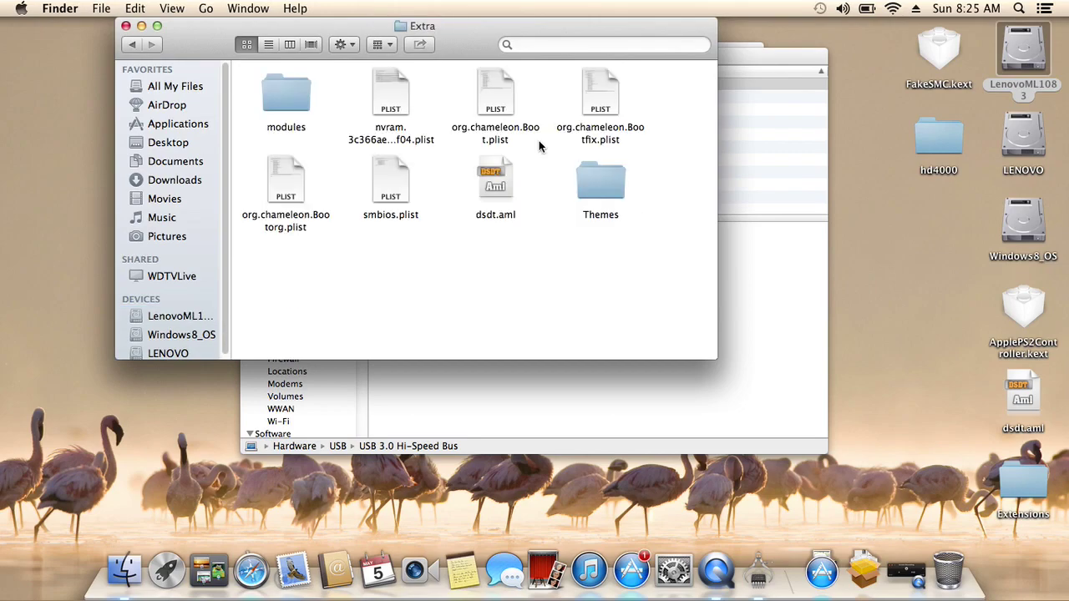
{"action": "double_click", "coordinate": [498, 101]}
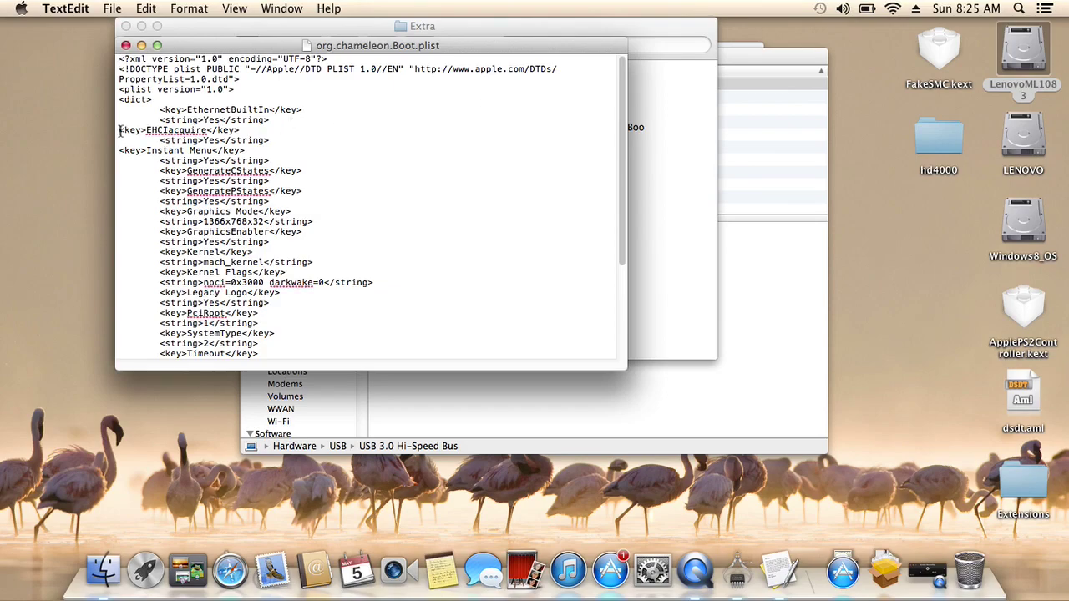
{"action": "left_click_drag", "start_coordinate": [120, 130], "coordinate": [298, 143]}
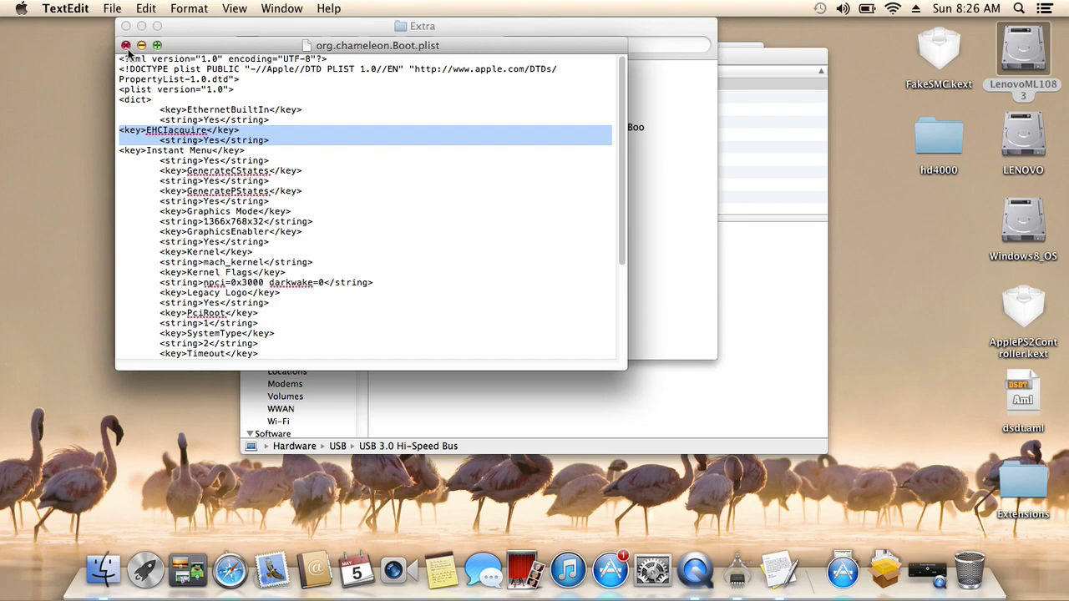
{"action": "left_click", "coordinate": [126, 46]}
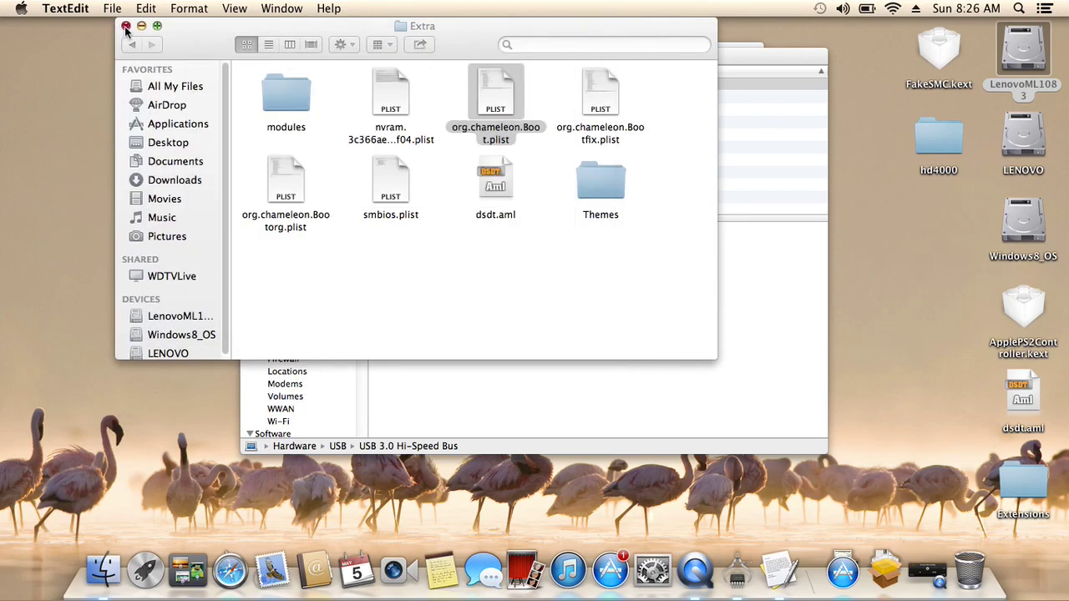
- Close the Extra folder, review the Atheros Wi-Fi and AR8162 Ethernet details, then close the report
{"action": "left_click", "coordinate": [126, 26]}
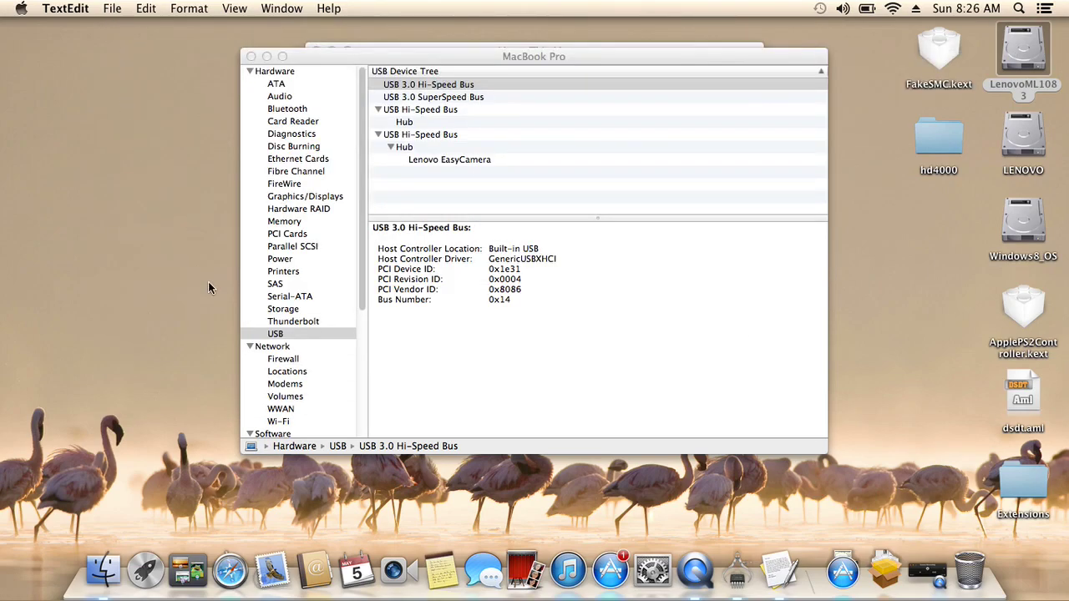
{"action": "left_click", "coordinate": [280, 423]}
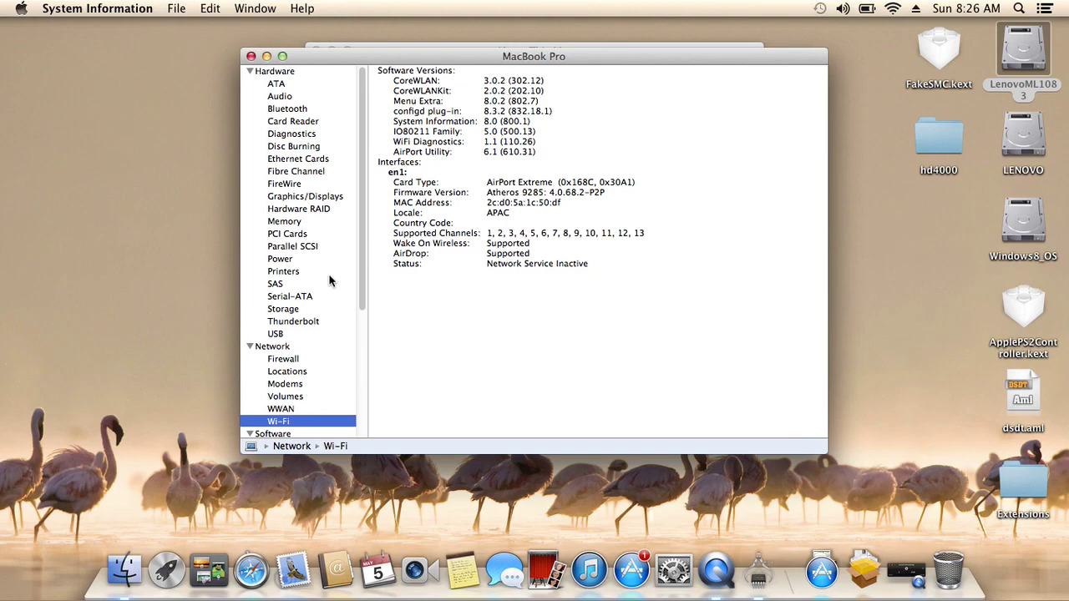
{"action": "left_click", "coordinate": [304, 161]}
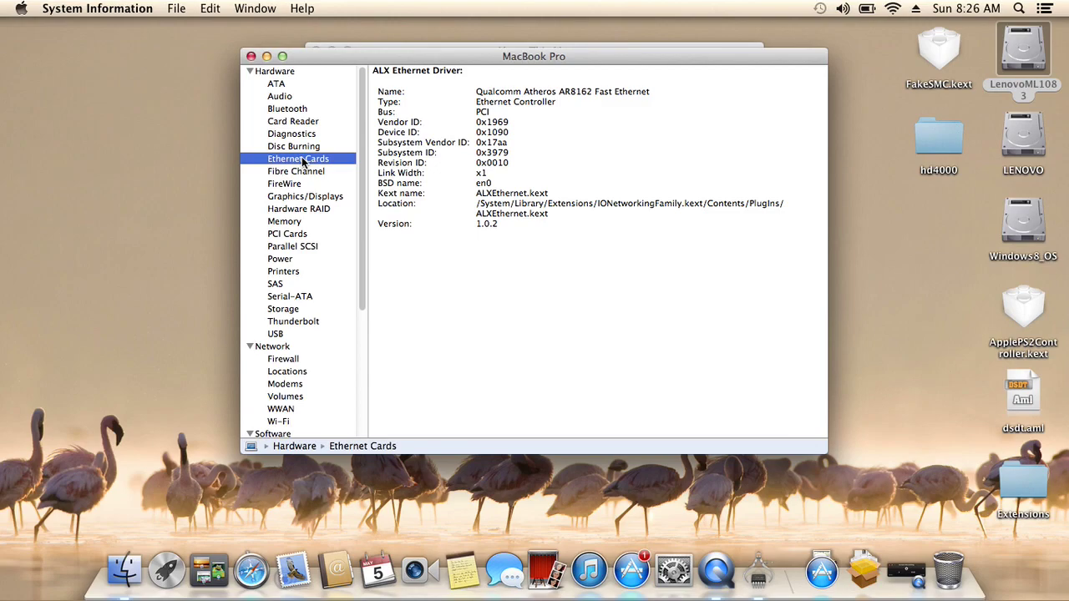
{"action": "left_click", "coordinate": [250, 57]}
- Close About This Mac and review the Trackpad pane's scrolling and tap-to-click settings in System Preferences
{"action": "left_click", "coordinate": [314, 55]}
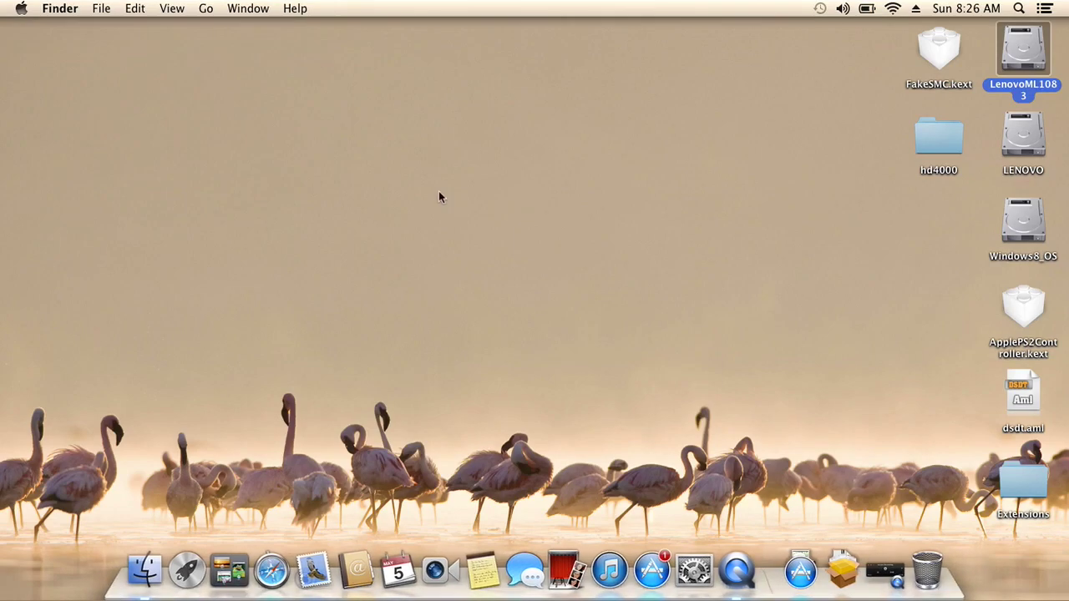
{"action": "left_click", "coordinate": [694, 570]}
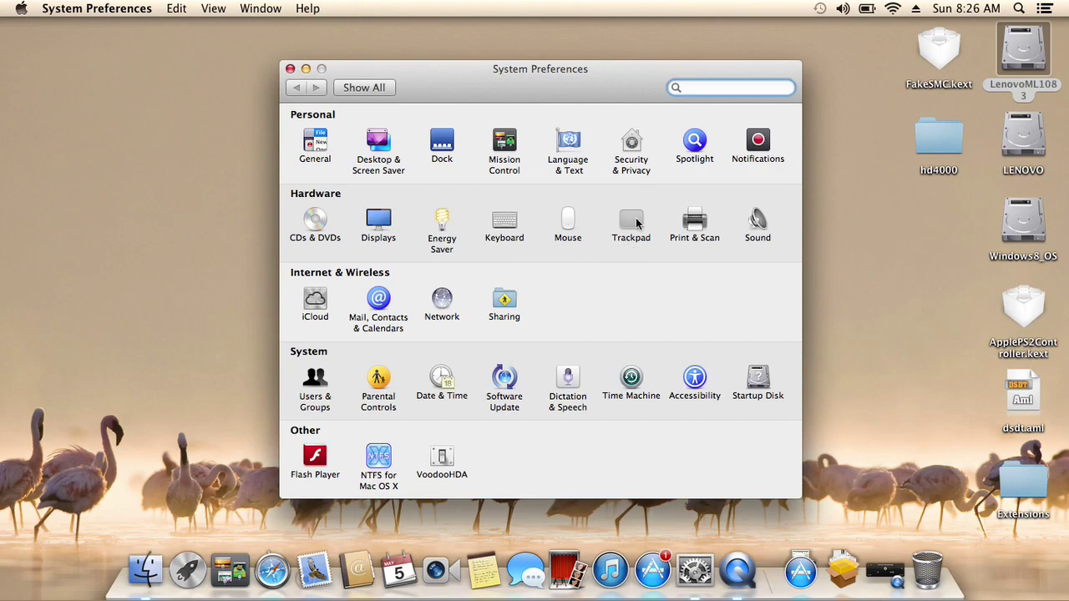
{"action": "left_click", "coordinate": [632, 221]}
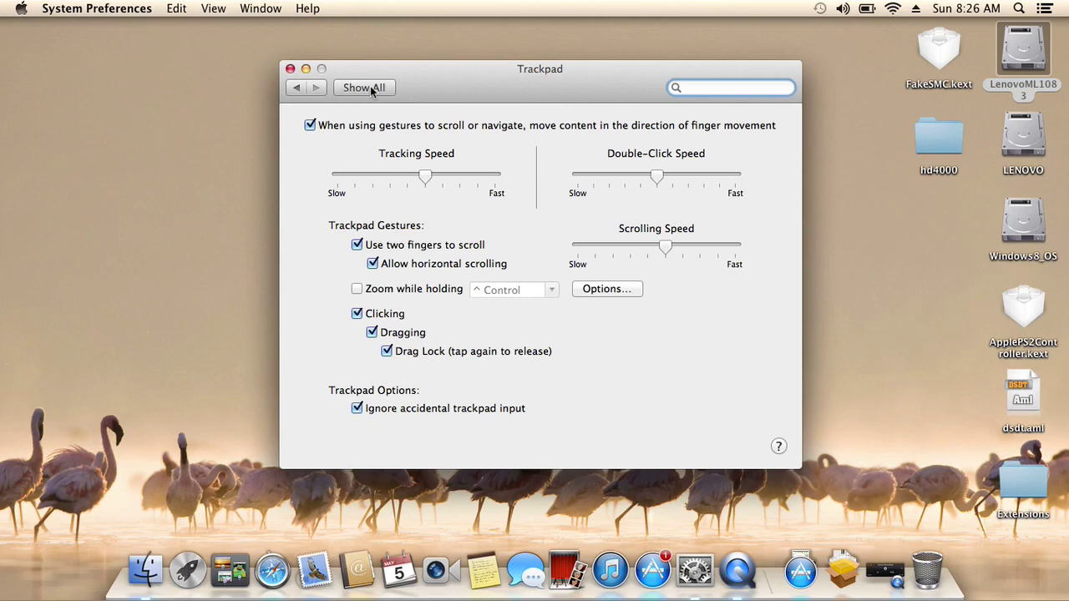
{"action": "left_click", "coordinate": [372, 88]}
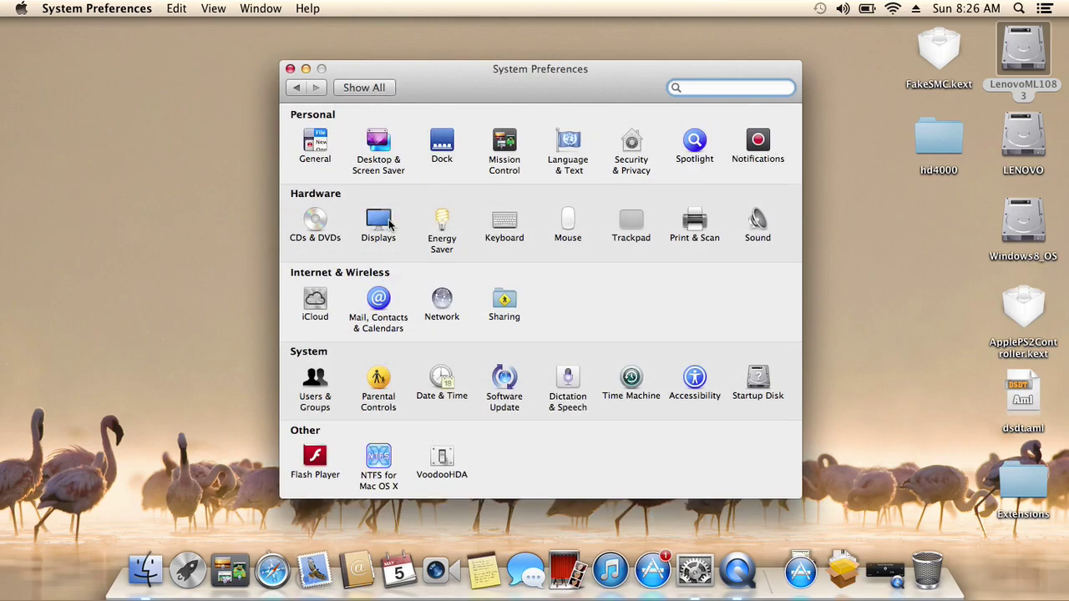
- In Displays, drag the Brightness slider down toward the middle, then nudge it back up
{"action": "left_click", "coordinate": [389, 223]}
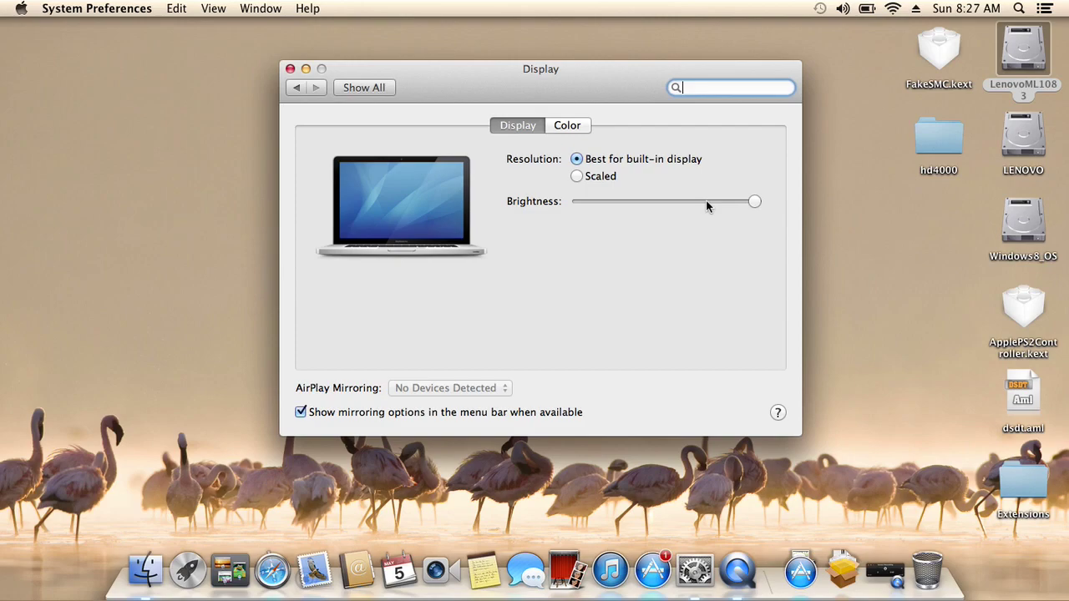
{"action": "mouse_move", "coordinate": [707, 207]}
{"action": "left_mouse_down"}
{"action": "mouse_move", "coordinate": [599, 204]}
{"action": "mouse_move", "coordinate": [740, 220]}
{"action": "mouse_move", "coordinate": [631, 215]}
{"action": "left_mouse_up"}
{"action": "mouse_move", "coordinate": [615, 218]}
{"action": "left_mouse_down"}
{"action": "mouse_move", "coordinate": [584, 262]}
{"action": "mouse_move", "coordinate": [628, 214]}
{"action": "mouse_move", "coordinate": [659, 201]}
{"action": "left_mouse_up"}
- Check the Sound pane's analog microphone input and the Network pane's connected Wi-Fi
{"action": "left_click", "coordinate": [383, 87]}
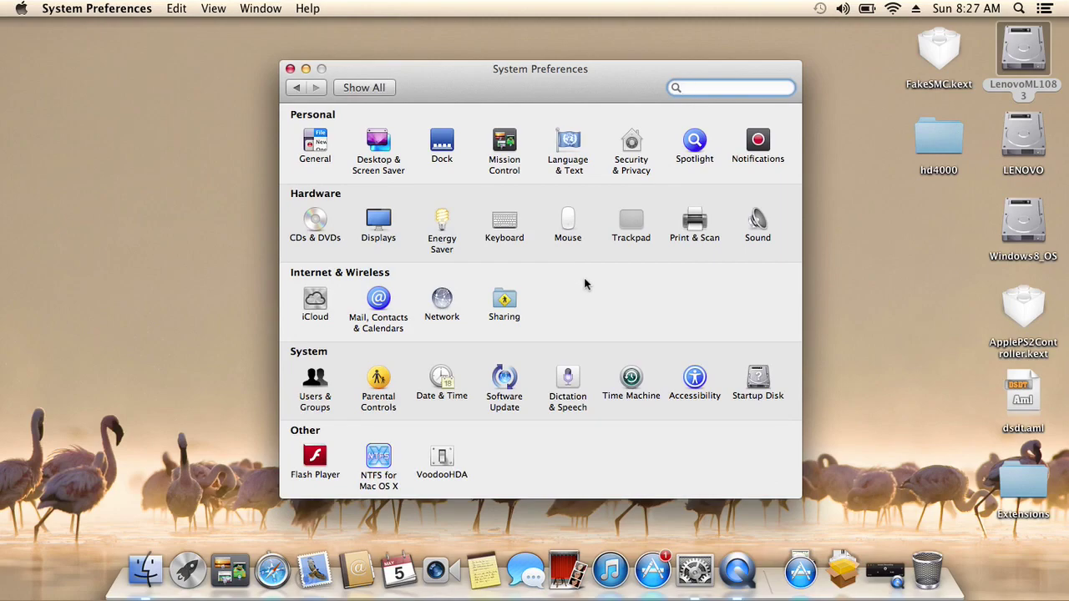
{"action": "left_click", "coordinate": [750, 228]}
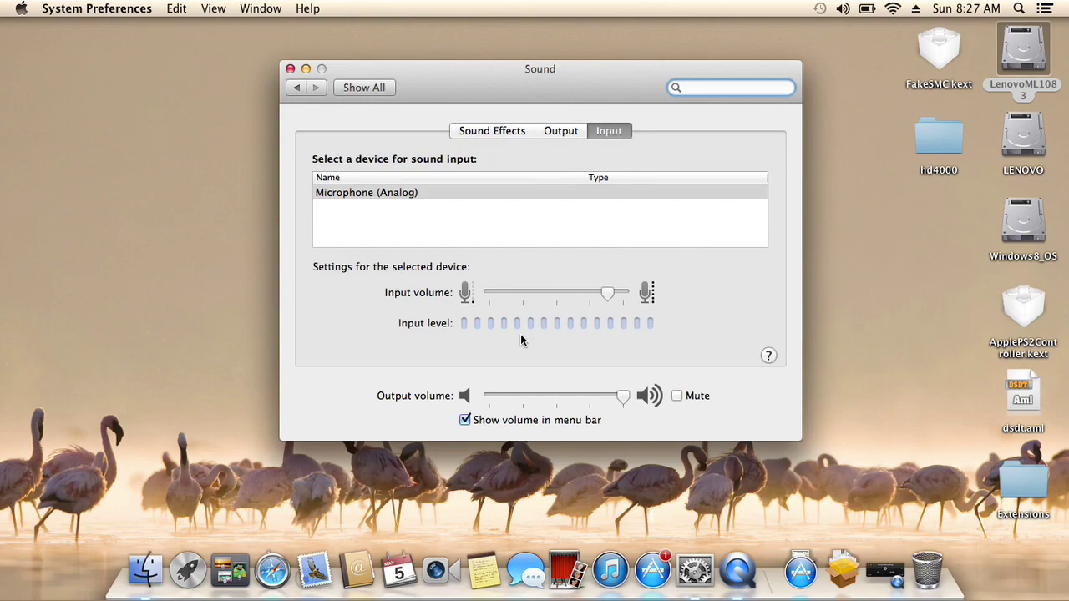
{"action": "left_click", "coordinate": [366, 87]}
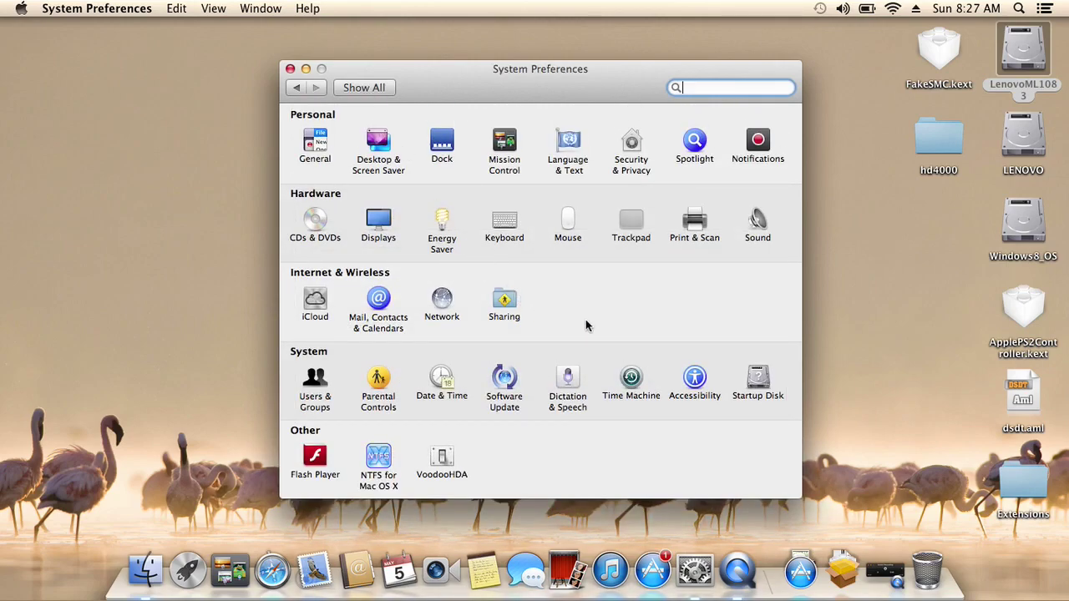
{"action": "left_click", "coordinate": [435, 296]}
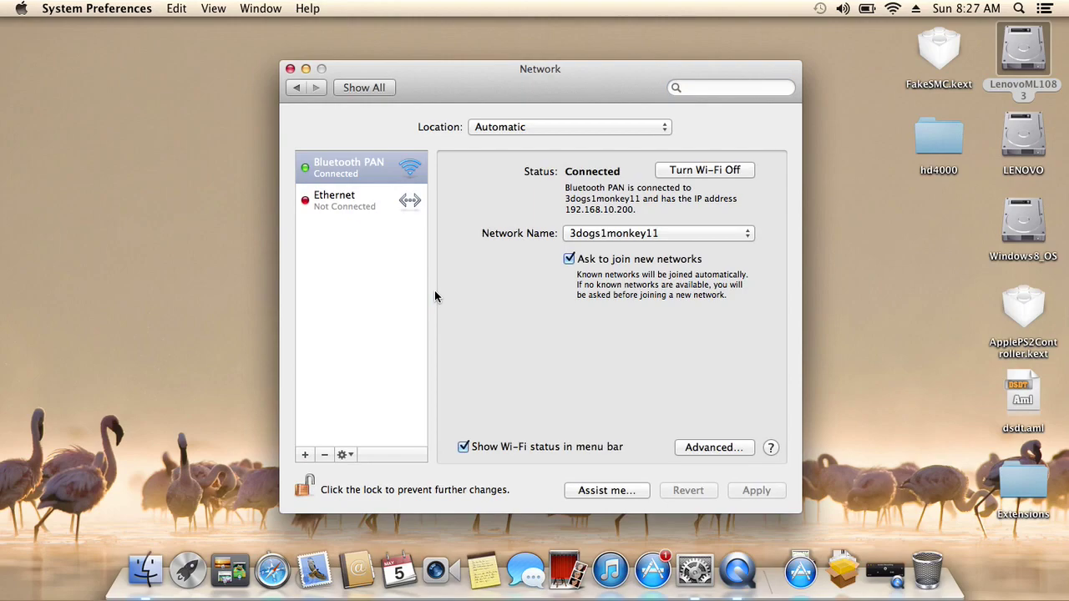
{"action": "left_click", "coordinate": [374, 94]}
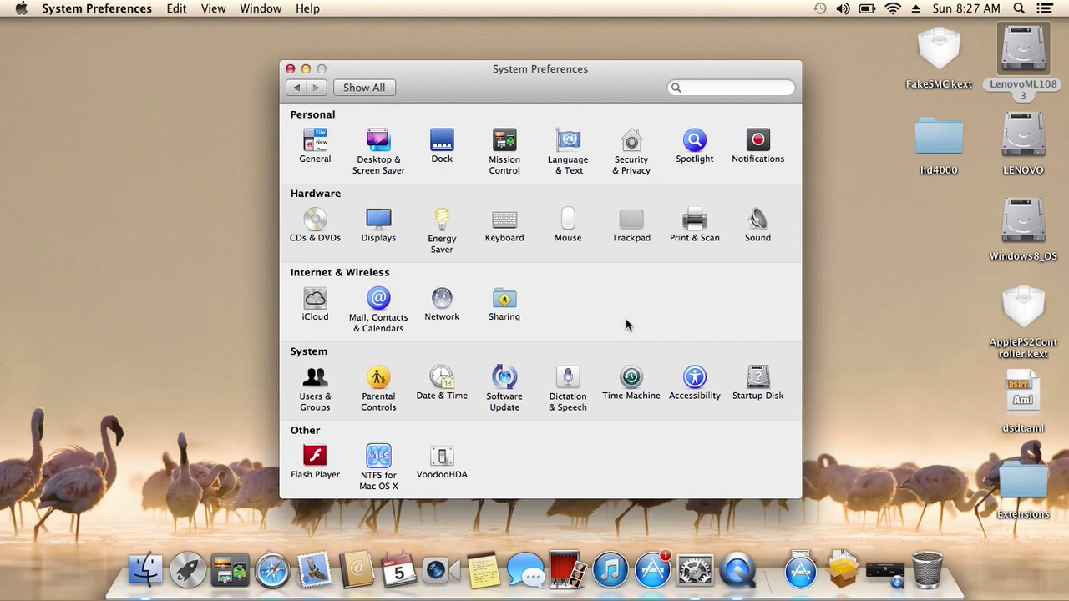
{"action": "left_click", "coordinate": [386, 147]}
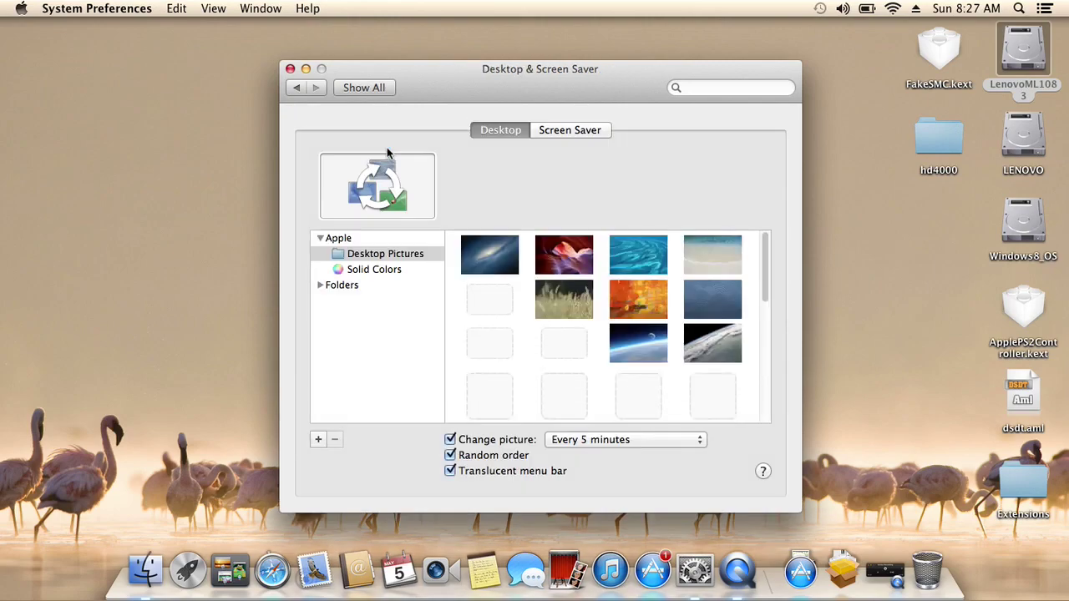
{"action": "left_click", "coordinate": [452, 472]}
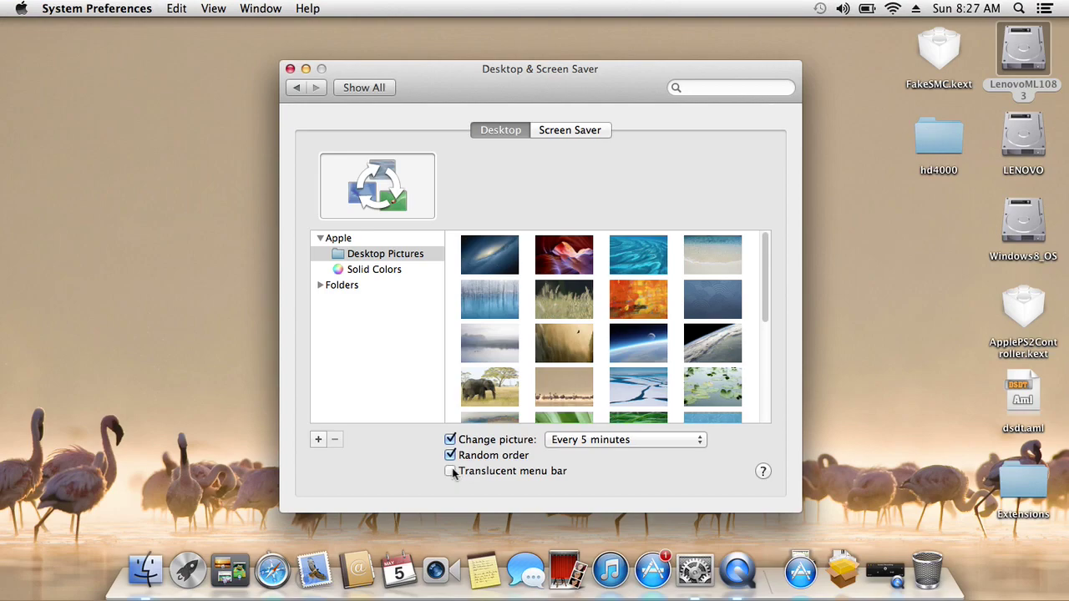
{"action": "left_click", "coordinate": [451, 472]}
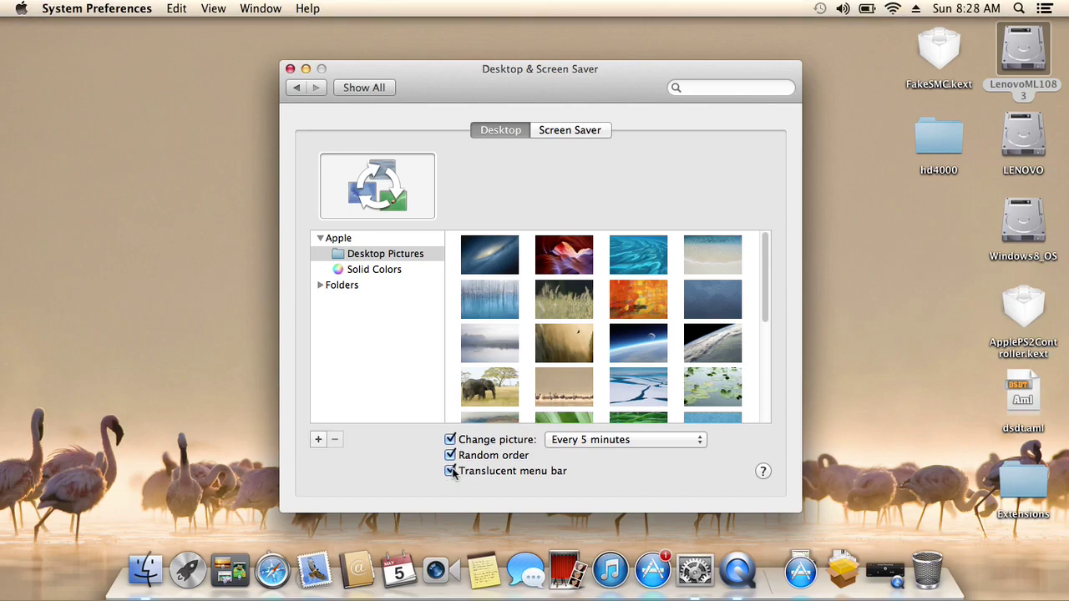
{"action": "left_click", "coordinate": [453, 472]}
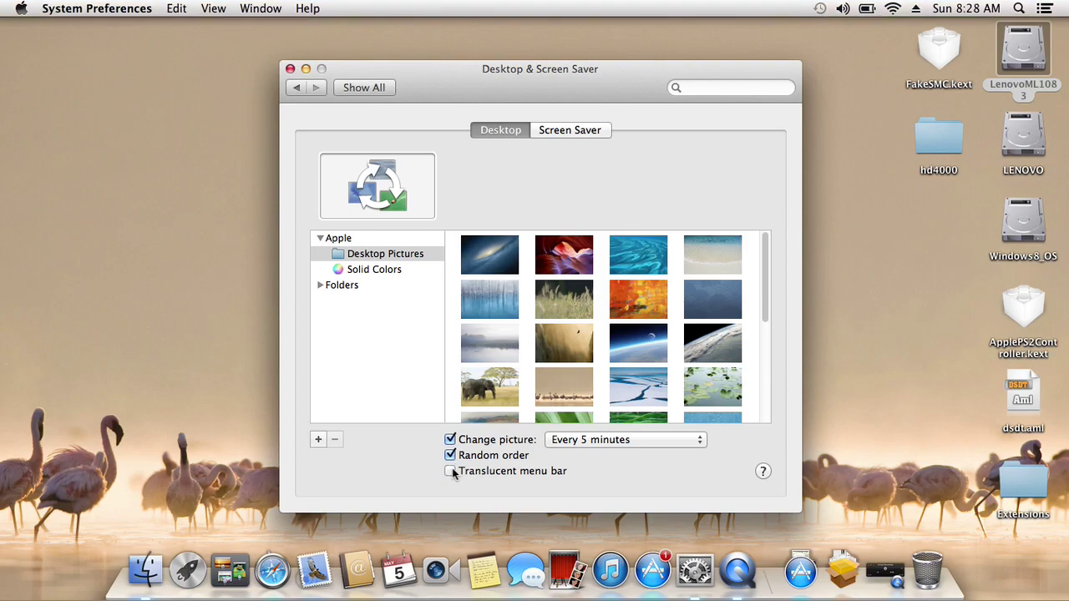
{"action": "left_click", "coordinate": [453, 472]}
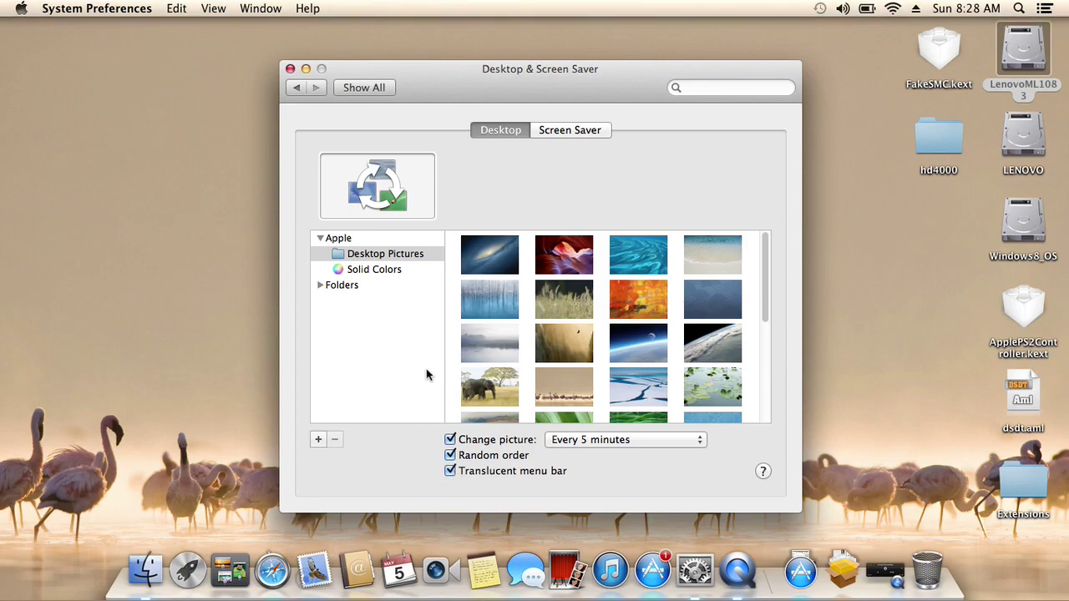
{"action": "left_click", "coordinate": [367, 87]}
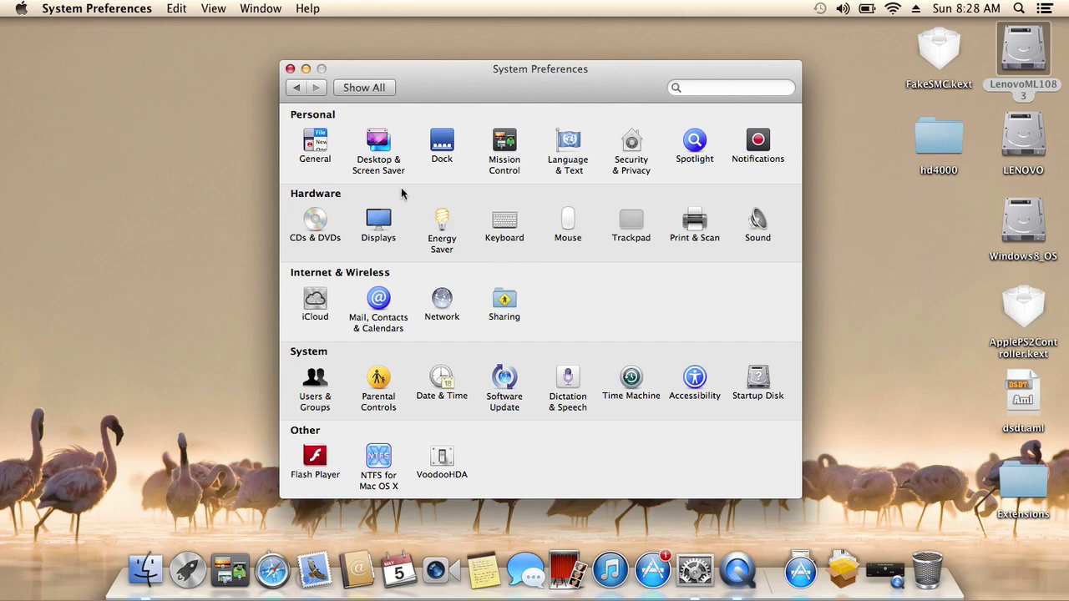
- Close System Preferences and launch Firefox from the Applications stack in the Dock
{"action": "left_click", "coordinate": [289, 68]}
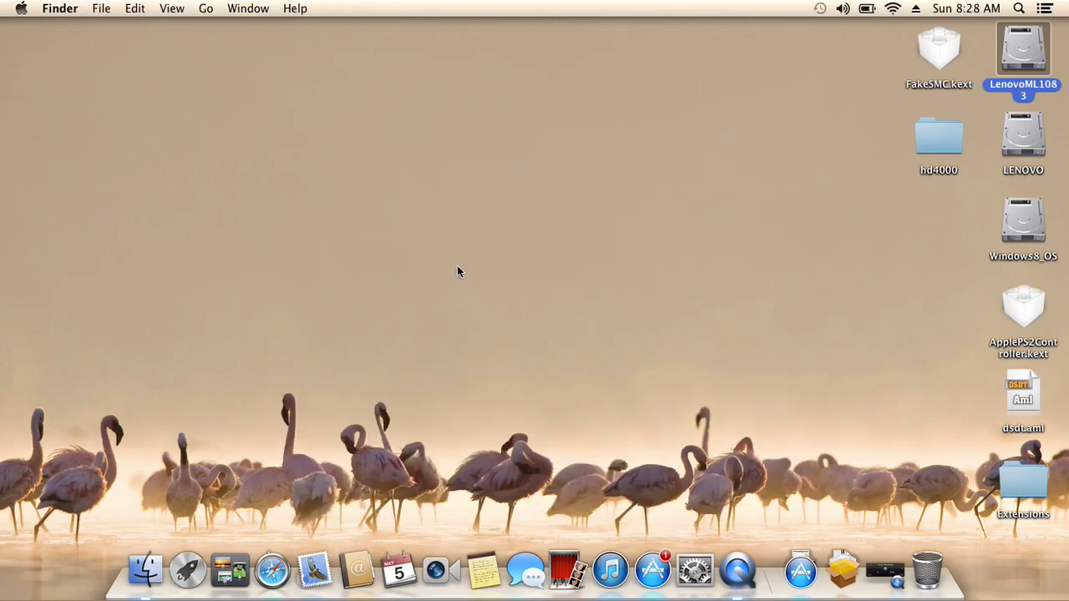
{"action": "left_click", "coordinate": [808, 572]}
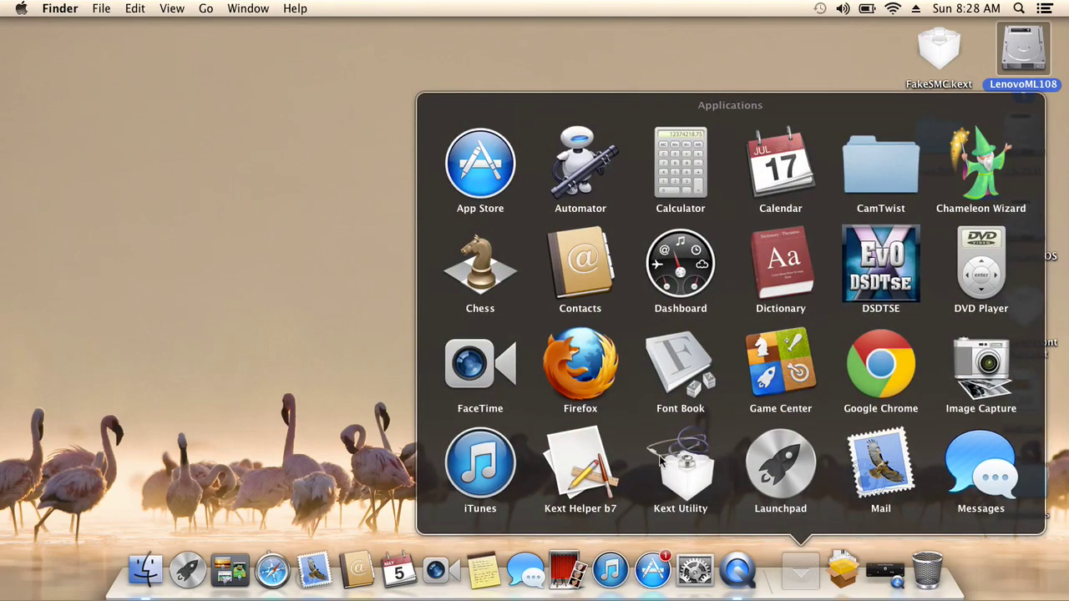
{"action": "left_click", "coordinate": [586, 380]}
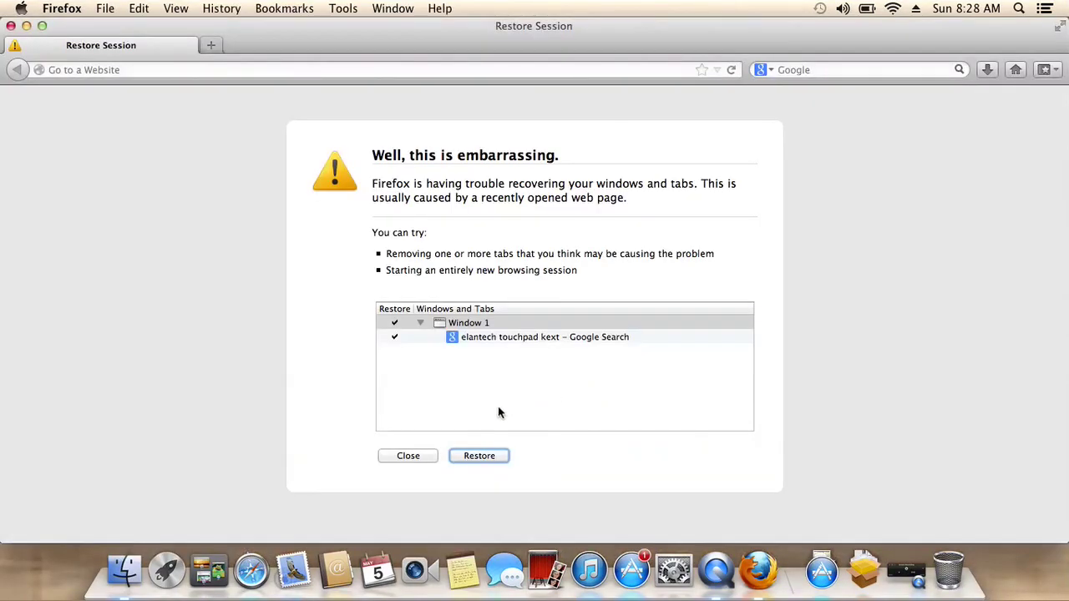
- Restore the previous elantech touchpad kext search session, then close the Firefox window
{"action": "left_click", "coordinate": [479, 456]}
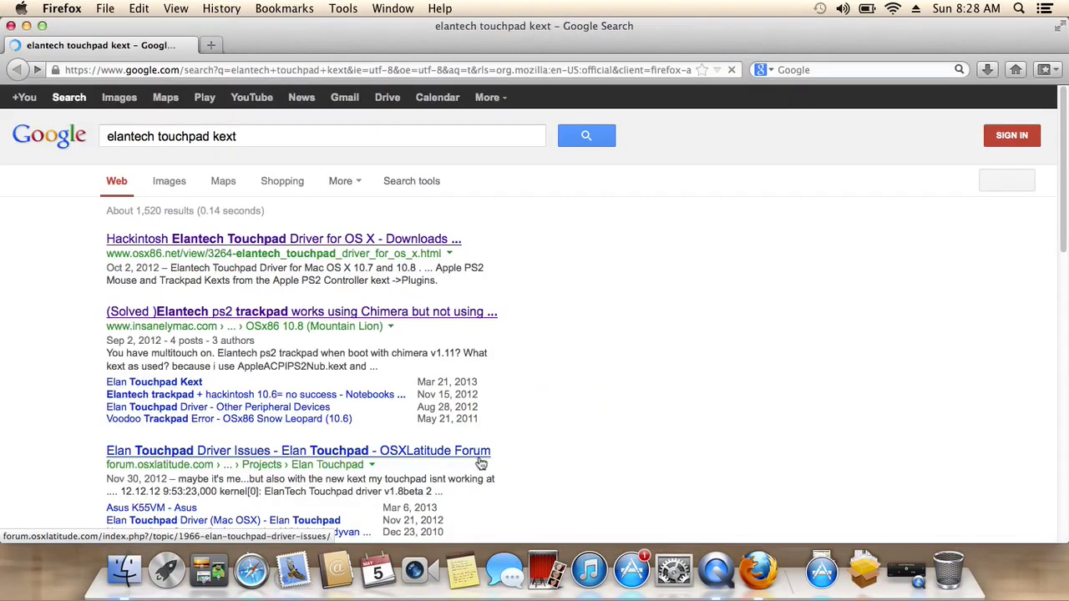
{"action": "left_click", "coordinate": [12, 27]}
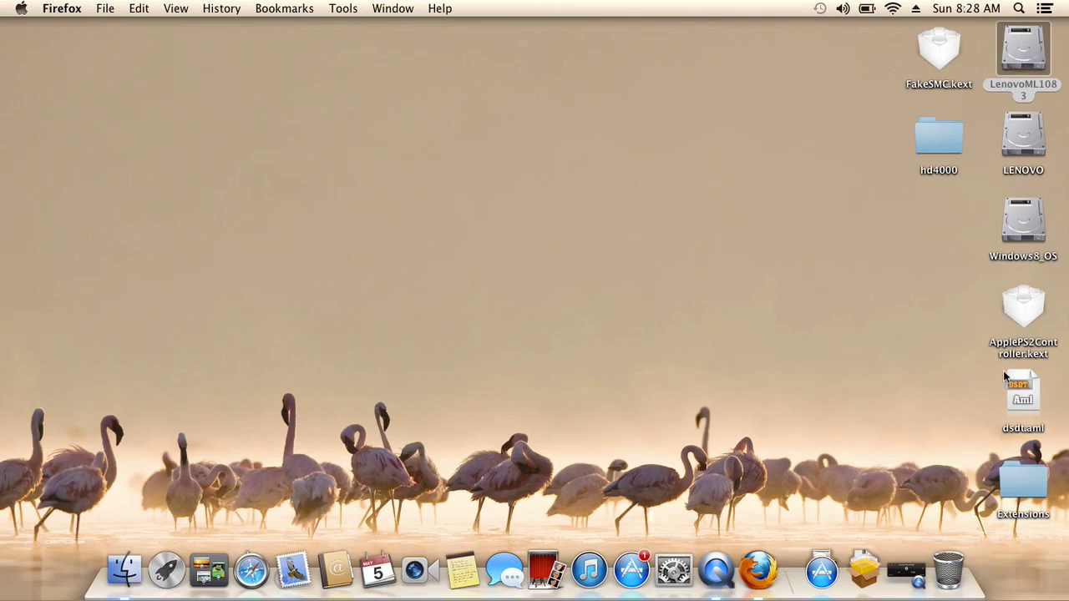
- Open dsdt.aml from the desktop in DSDTSE, search for 'pnlf', and highlight the Device (PNLF) block
{"action": "left_click", "coordinate": [1036, 401]}
{"action": "double_click", "coordinate": [1035, 401]}
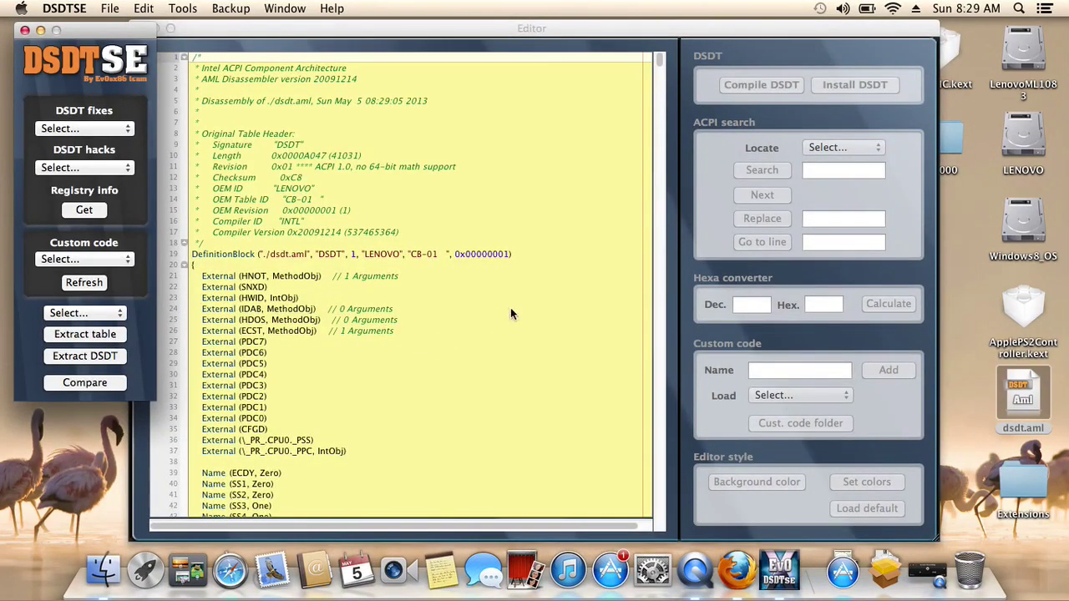
{"action": "left_click", "coordinate": [823, 170]}
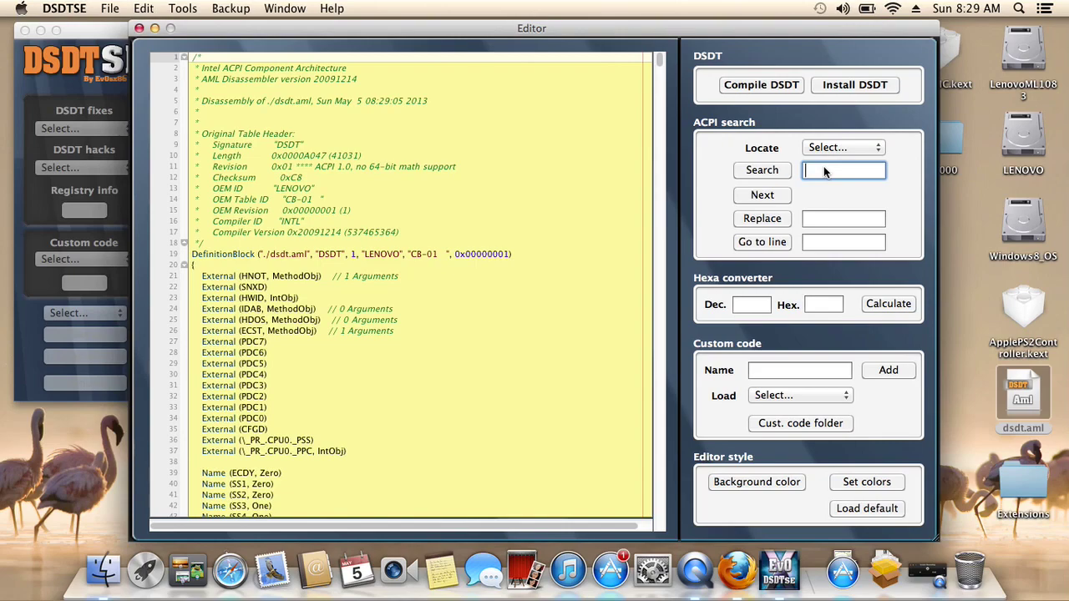
{"action": "type", "text": "pn"}
{"action": "type", "text": "lf"}
{"action": "left_click", "coordinate": [762, 175]}
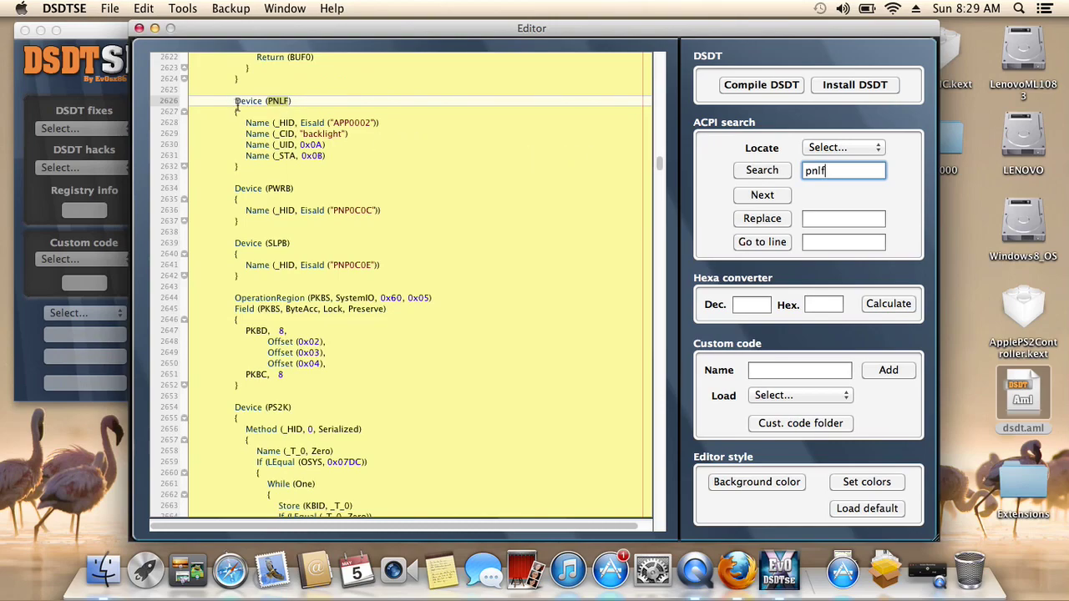
{"action": "left_click_drag", "start_coordinate": [234, 102], "coordinate": [369, 177]}
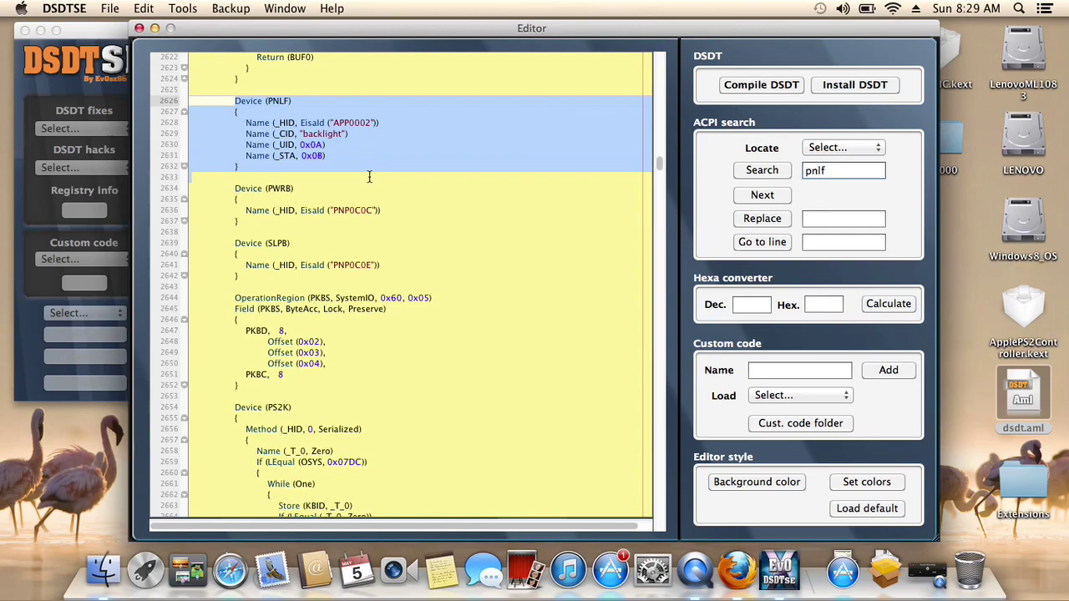
- Close the DSDT editor without saving changes to dsdt.aml
{"action": "left_click", "coordinate": [353, 163]}
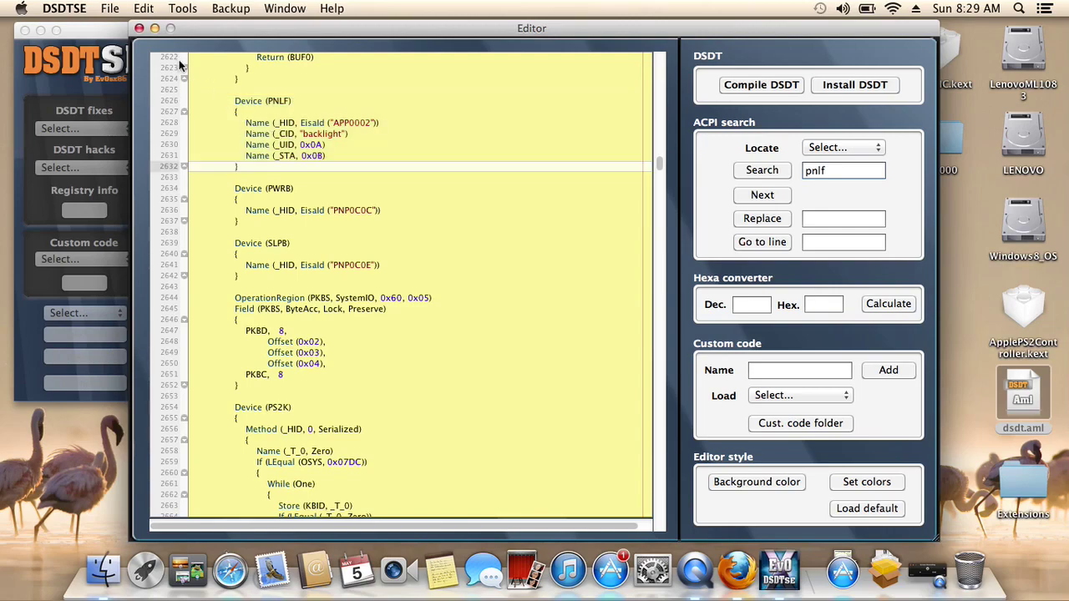
{"action": "left_click", "coordinate": [138, 29]}
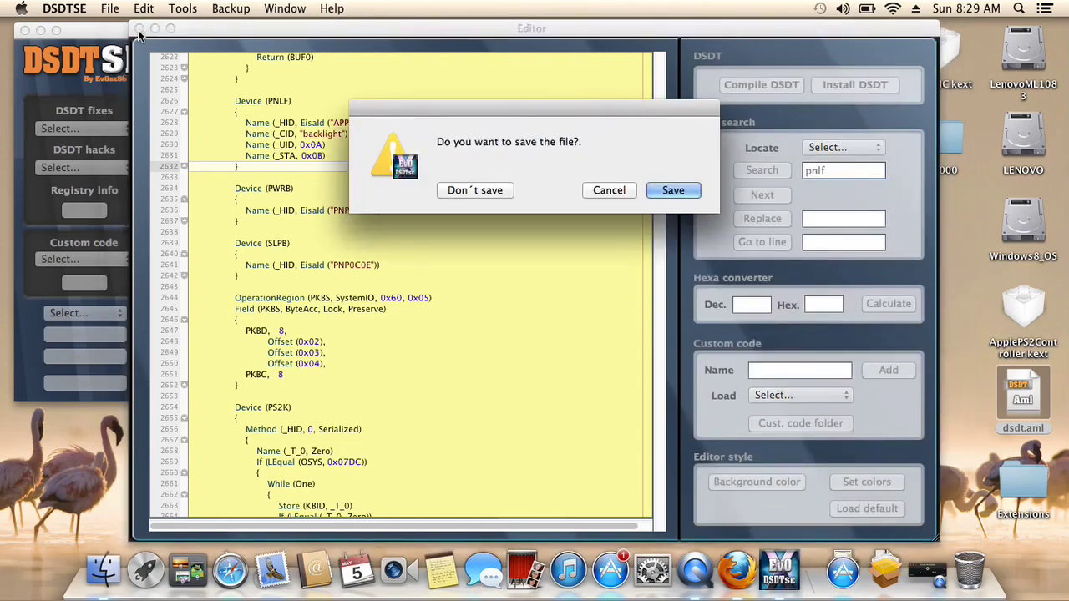
{"action": "left_click", "coordinate": [475, 190]}
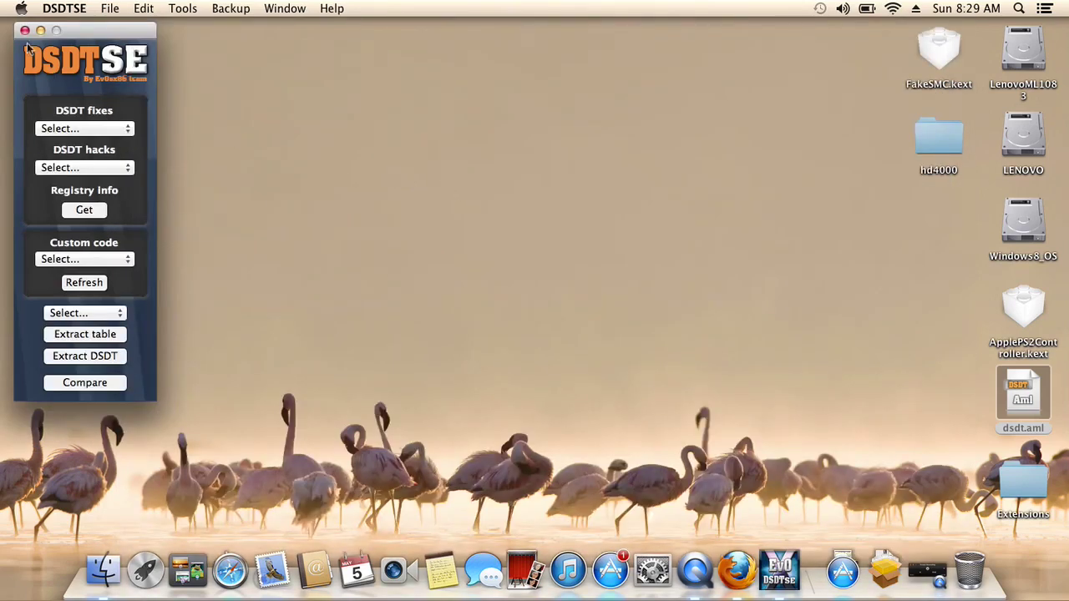
- Close the remaining DSDTSE panel and quit DSDTSE
{"action": "left_click", "coordinate": [25, 30]}
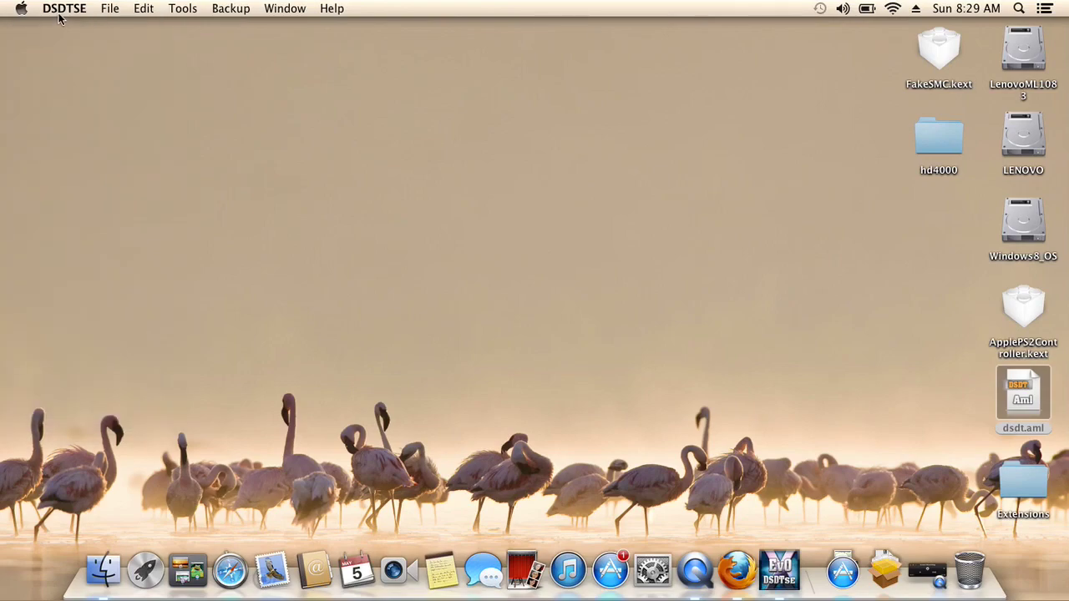
{"action": "left_click", "coordinate": [60, 10]}
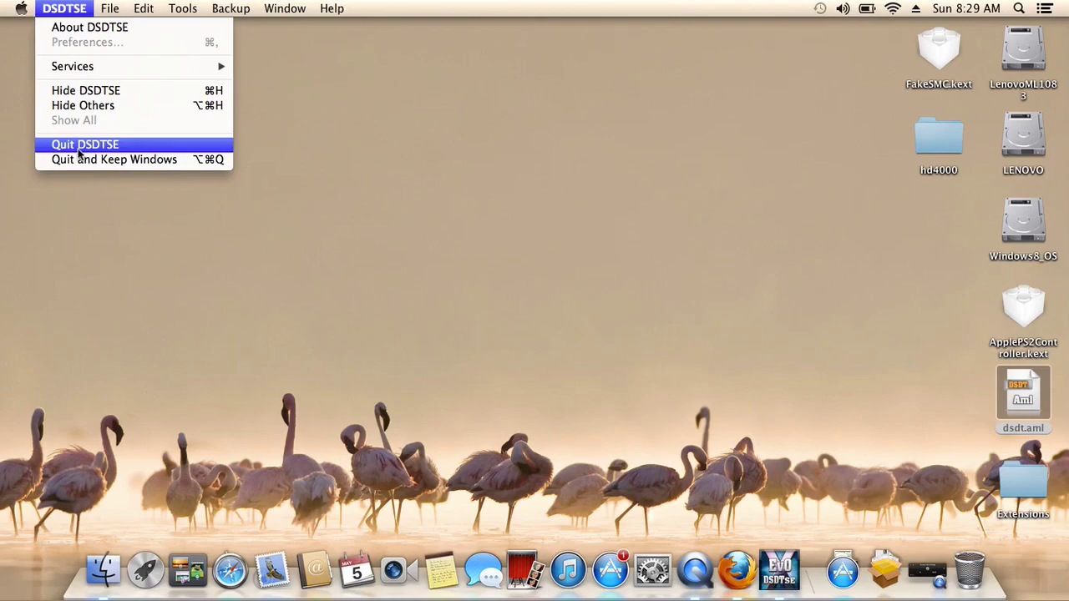
{"action": "left_click", "coordinate": [81, 147]}
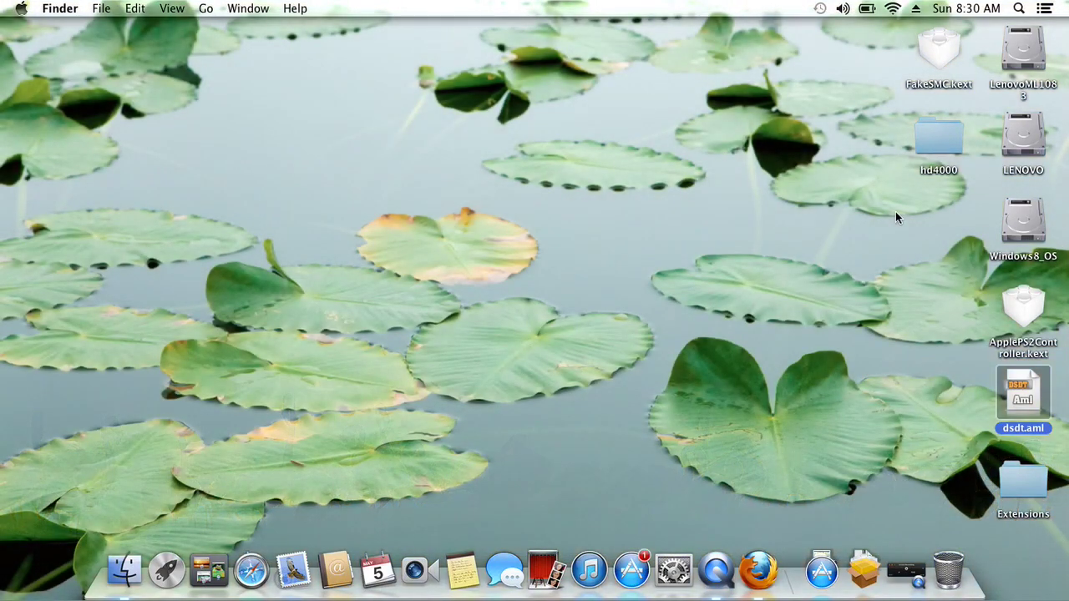
{"action": "left_click", "coordinate": [924, 146]}
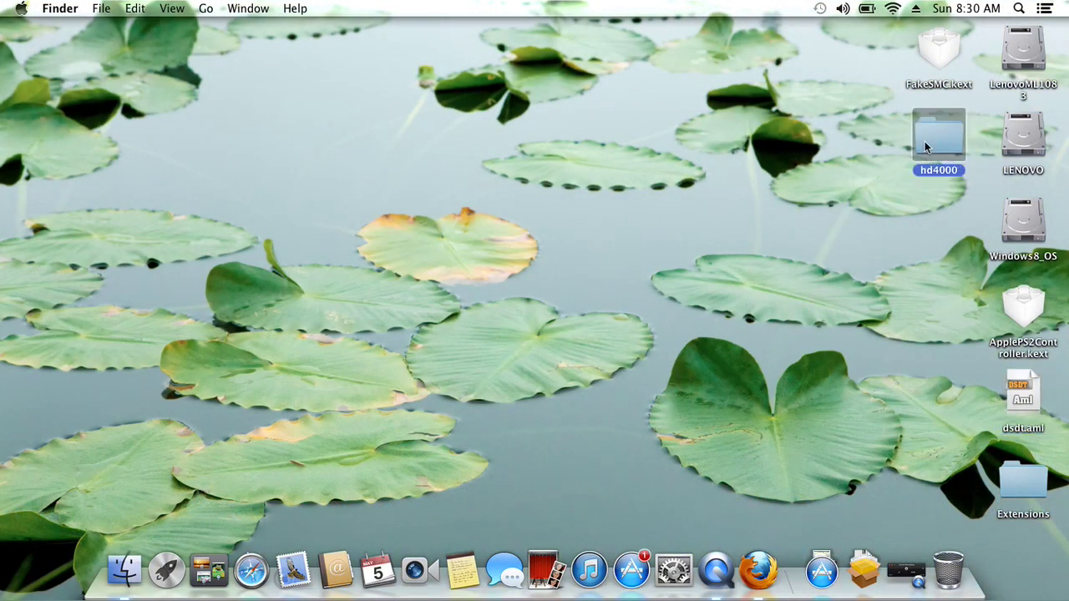
{"action": "double_click", "coordinate": [925, 144]}
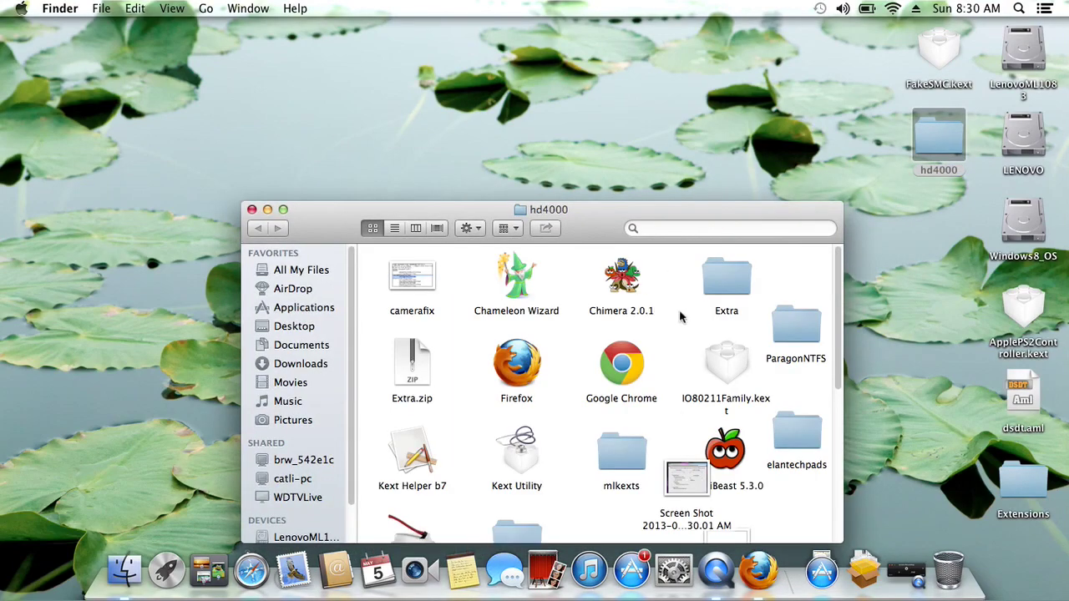
{"action": "left_click", "coordinate": [252, 209]}
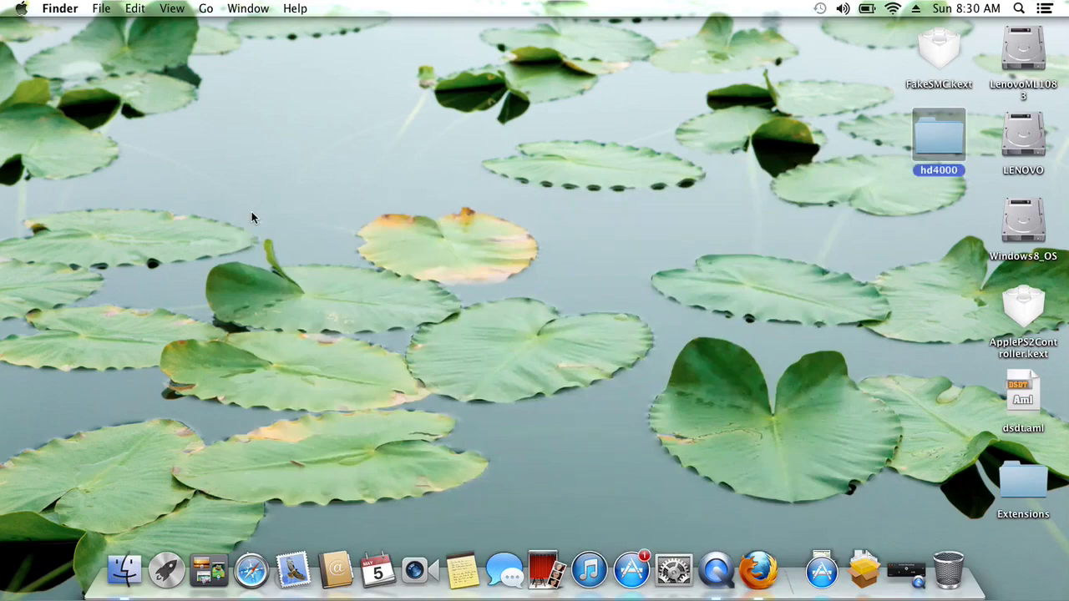
{"action": "left_click", "coordinate": [252, 212]}
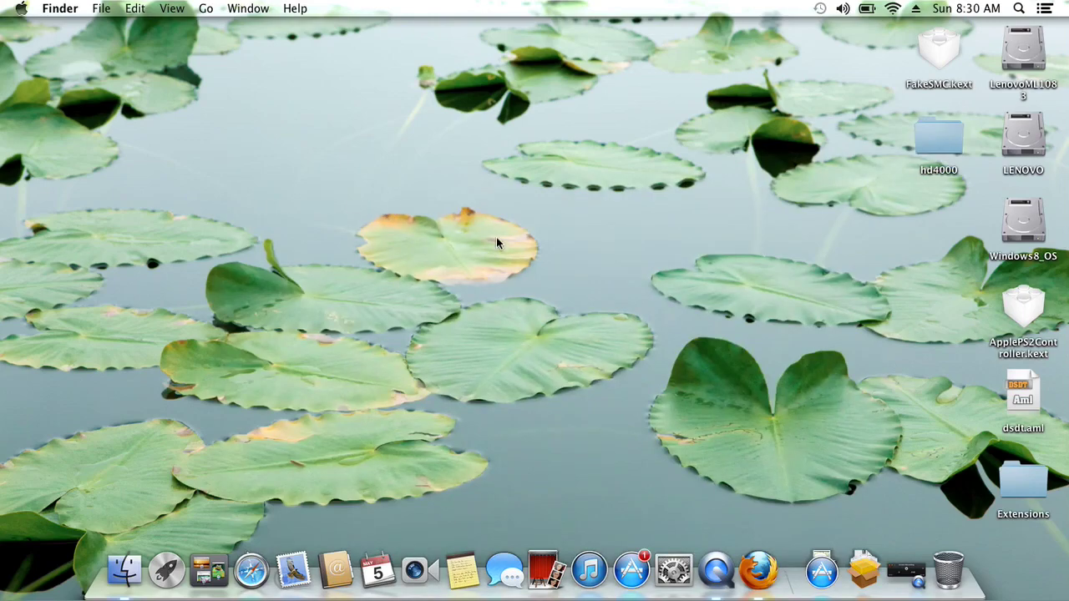